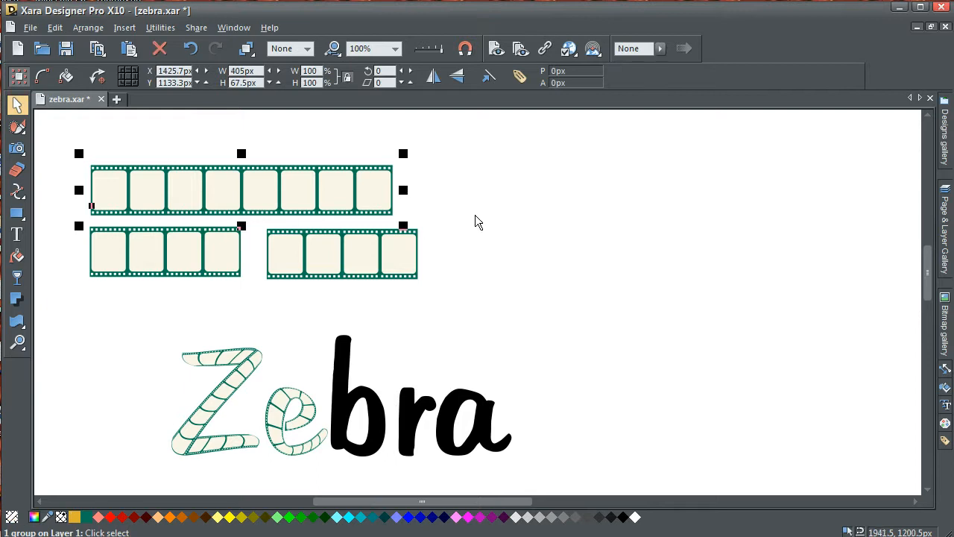
pyautogui.click(173, 235)
pyautogui.click(319, 276)
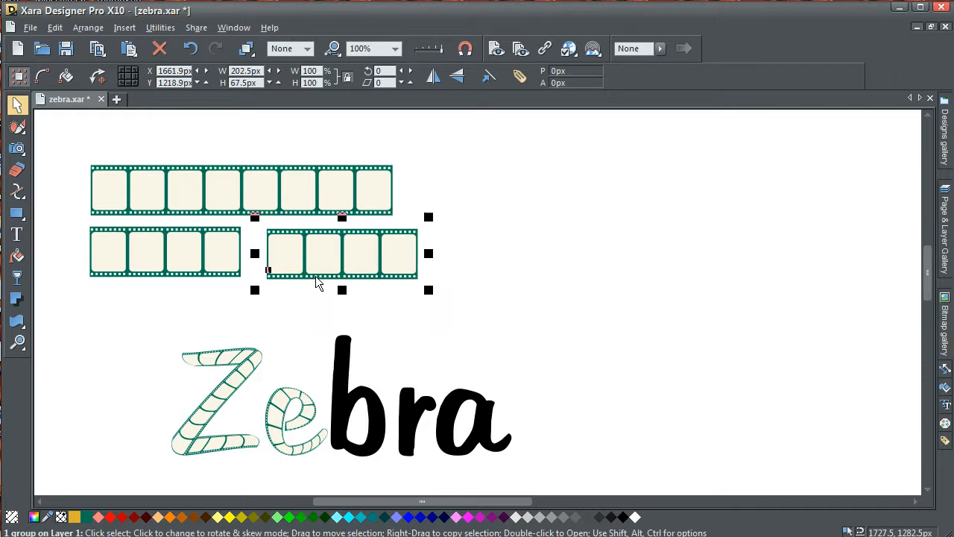
pyautogui.click(214, 317)
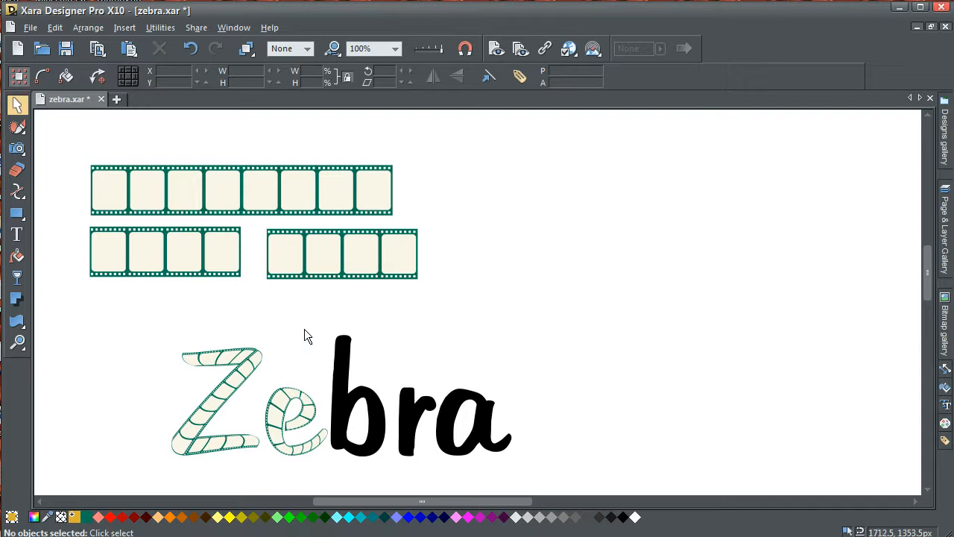
# Duplicate the eight-frame filmstrip, place the copy just above the Z, and scale it to about 206 px wide
pyautogui.click(263, 207)
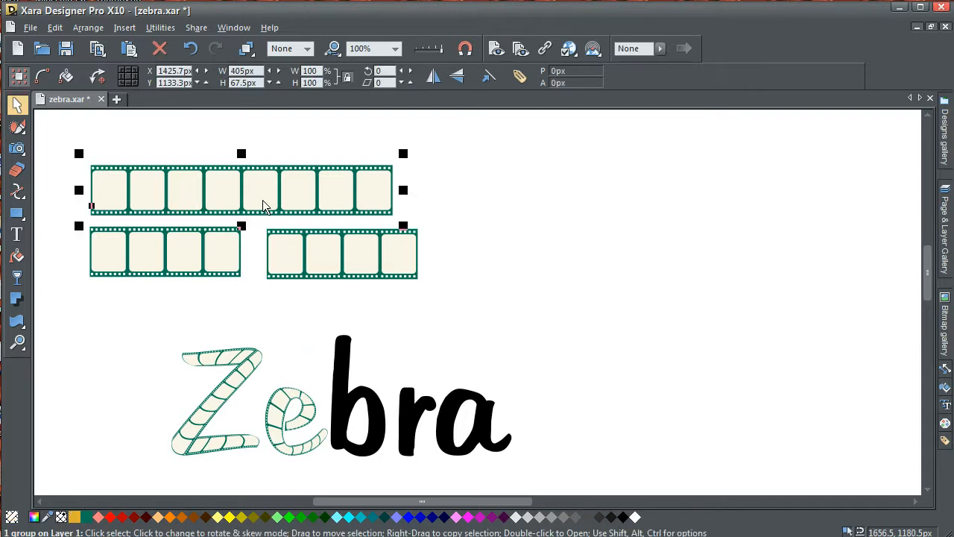
pyautogui.hotkey('ctrl', 'c')
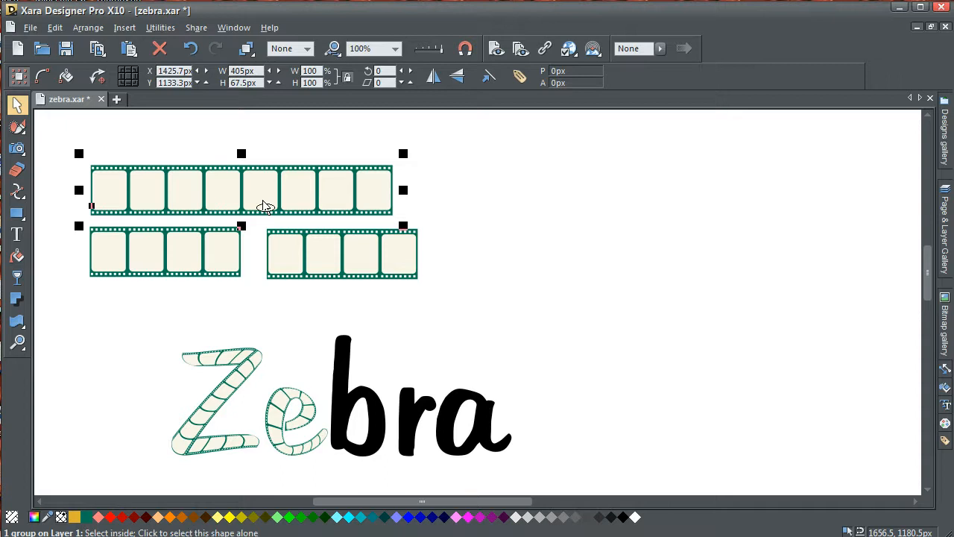
pyautogui.hotkey('ctrl', 'v')
pyautogui.moveTo(262, 206); pyautogui.dragTo(344, 326)
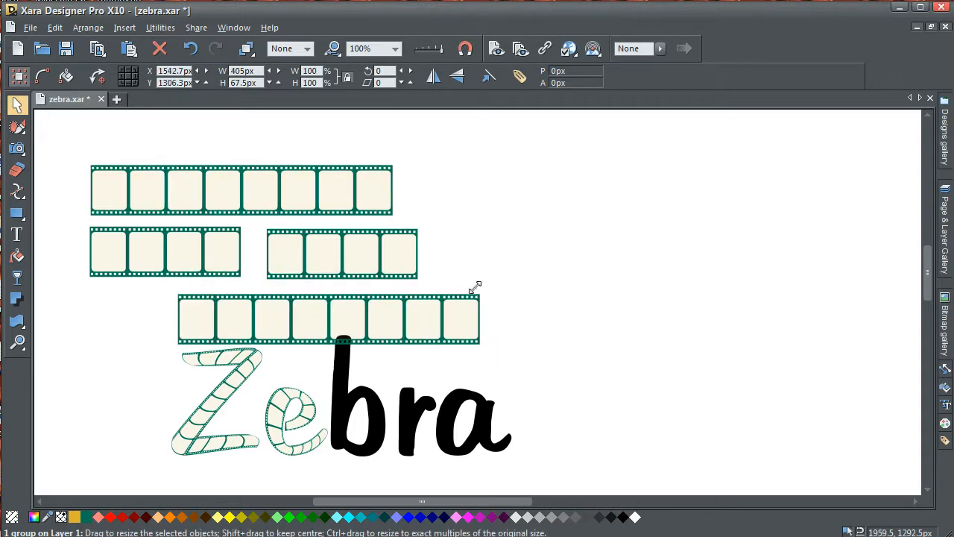
pyautogui.moveTo(486, 287); pyautogui.dragTo(335, 319)
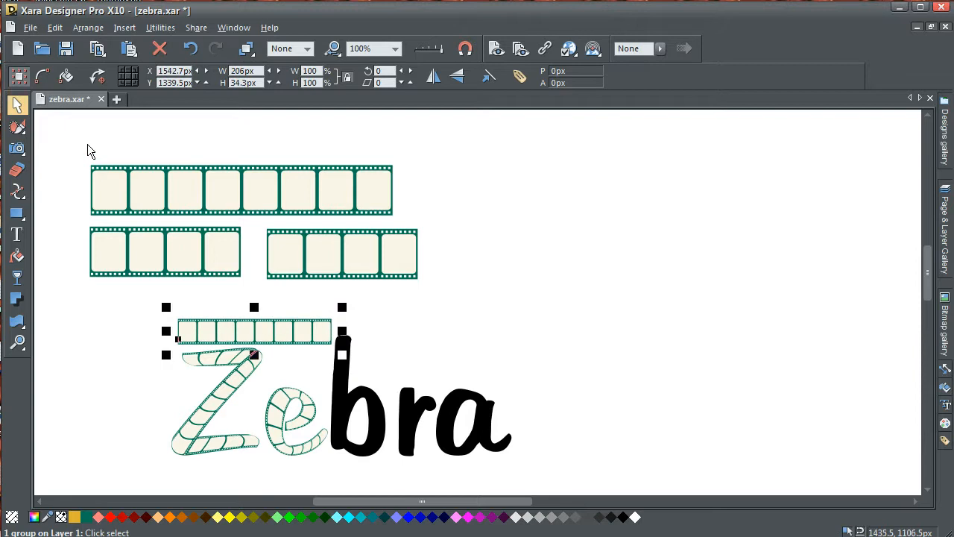
# Shrink the three original filmstrips together to about 213 px wide overall and place them closer to the word
pyautogui.moveTo(81, 145); pyautogui.dragTo(260, 229)
pyautogui.moveTo(174, 194); pyautogui.dragTo(234, 255)
# Give the letter b a red 0.5 px outline with no fill
pyautogui.click(18, 342)
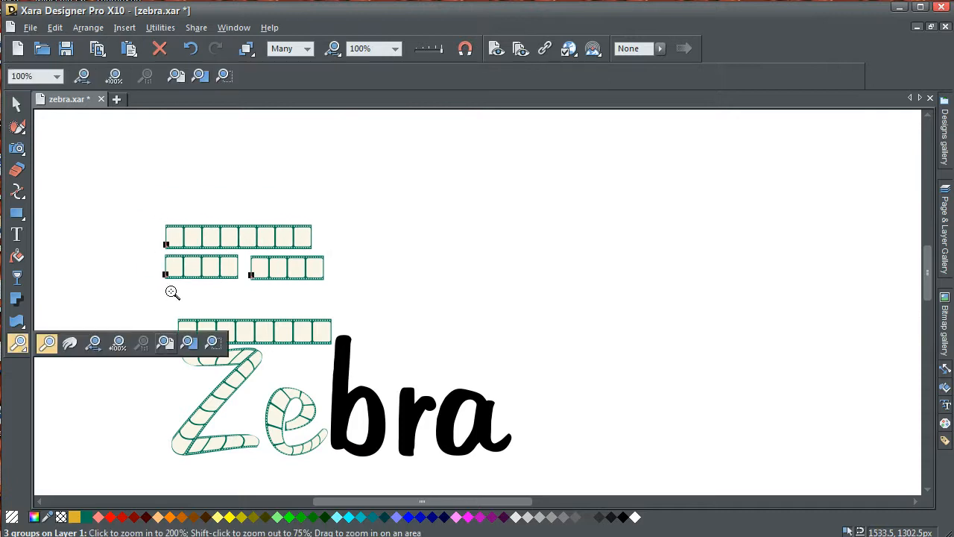
pyautogui.moveTo(153, 298); pyautogui.dragTo(532, 472)
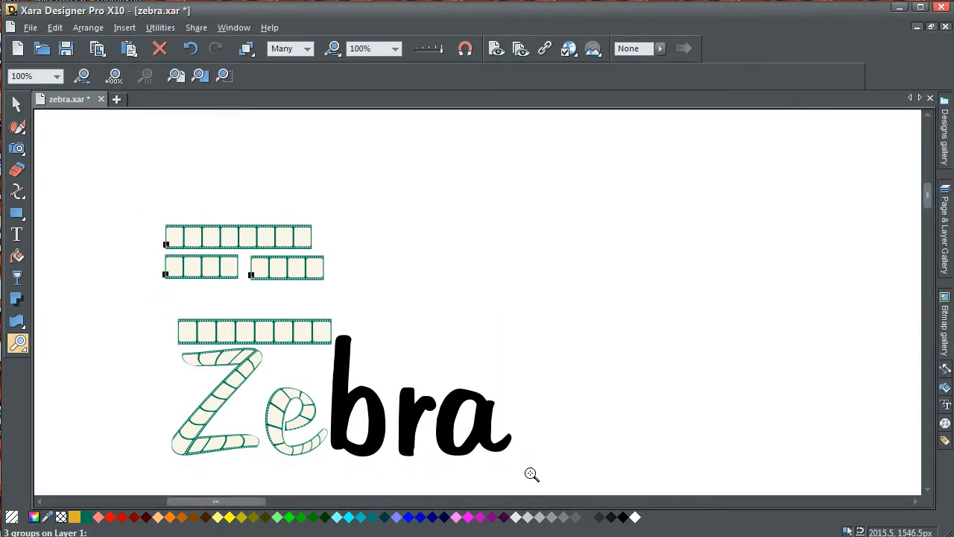
pyautogui.click(17, 104)
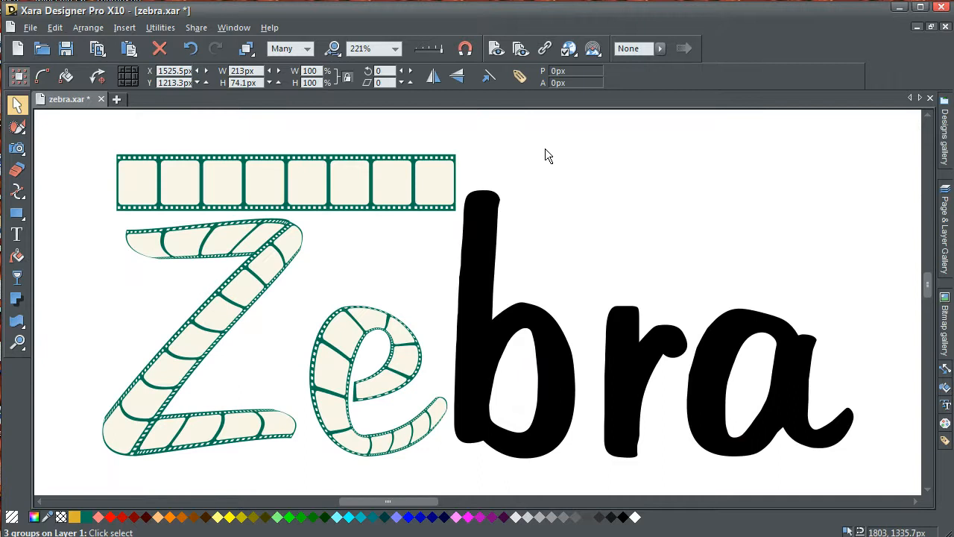
pyautogui.click(480, 220)
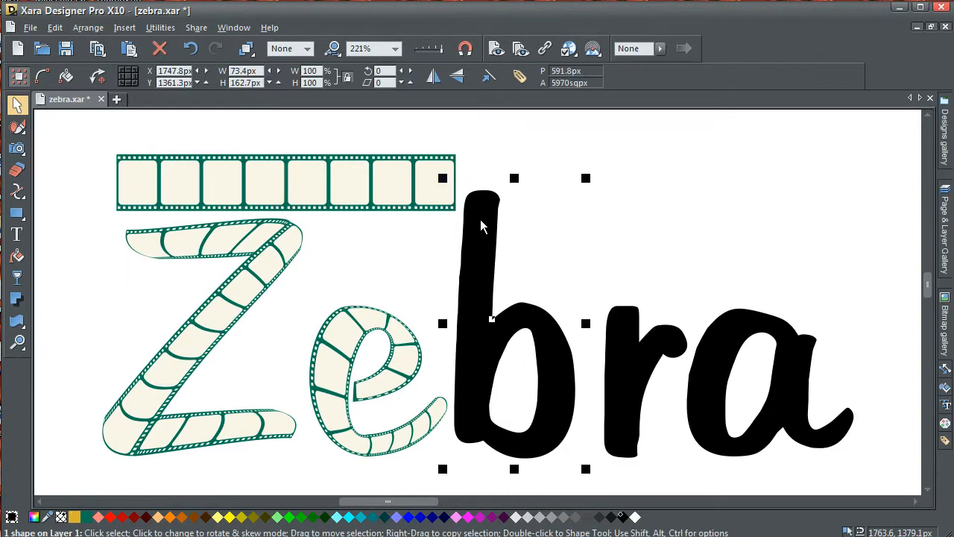
pyautogui.click(89, 30)
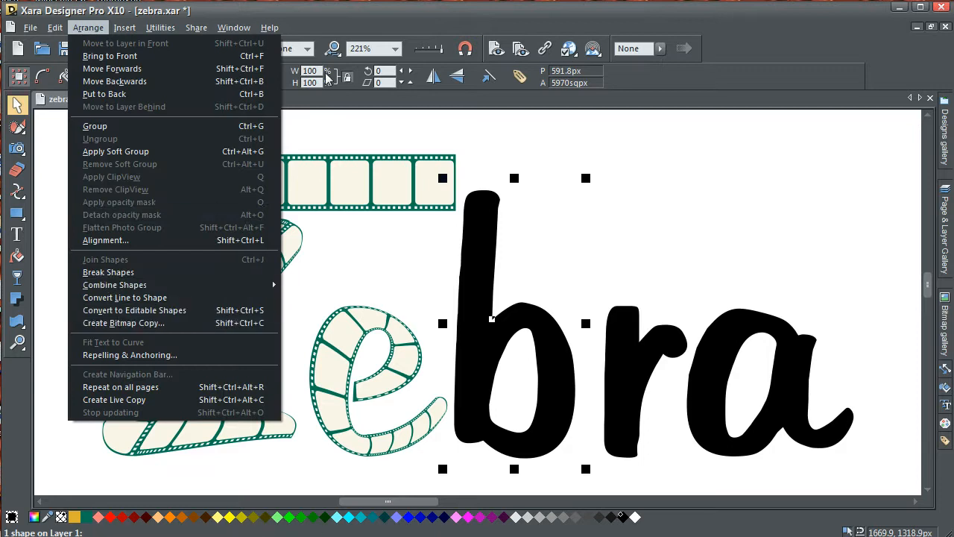
pyautogui.click(390, 14)
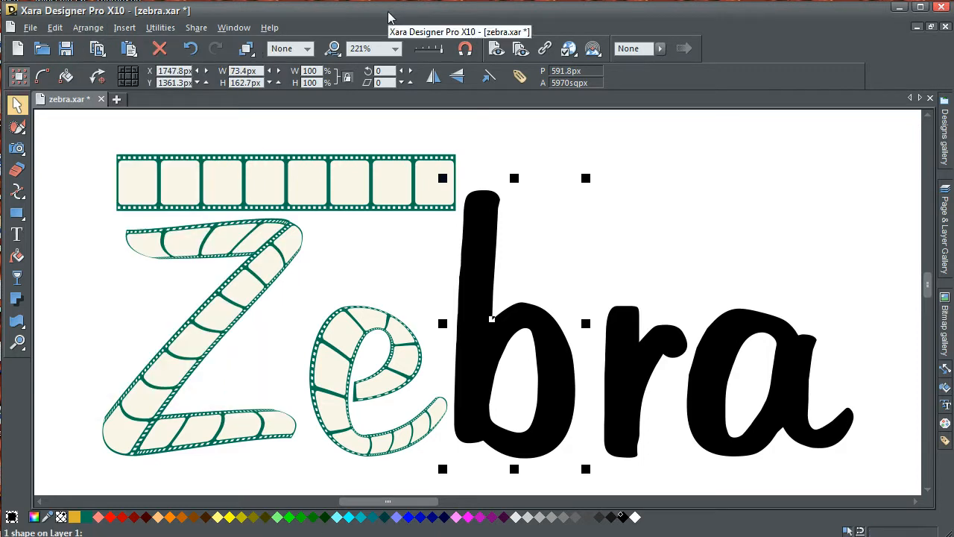
pyautogui.click(510, 223)
pyautogui.click(483, 222)
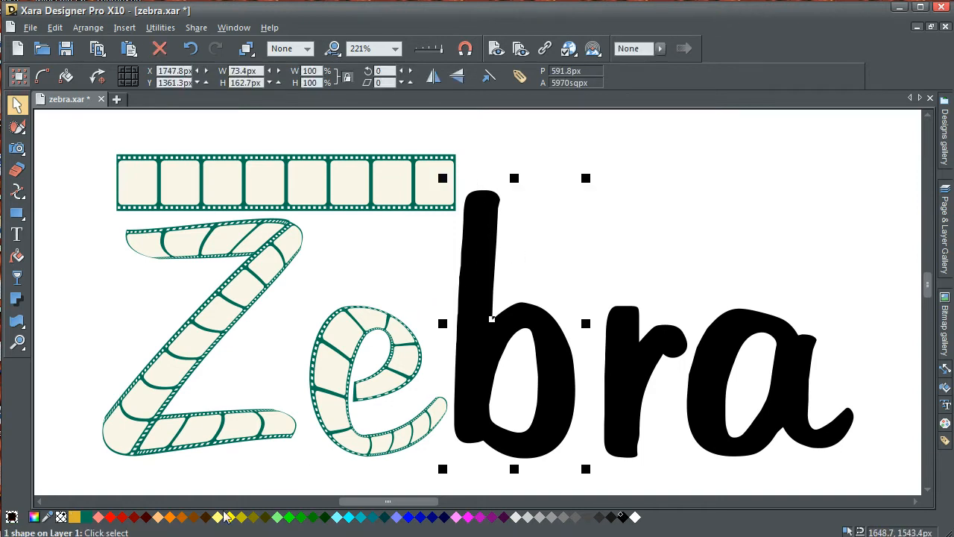
pyautogui.keyDown('shift'); pyautogui.click(110, 518); pyautogui.keyUp('shift')
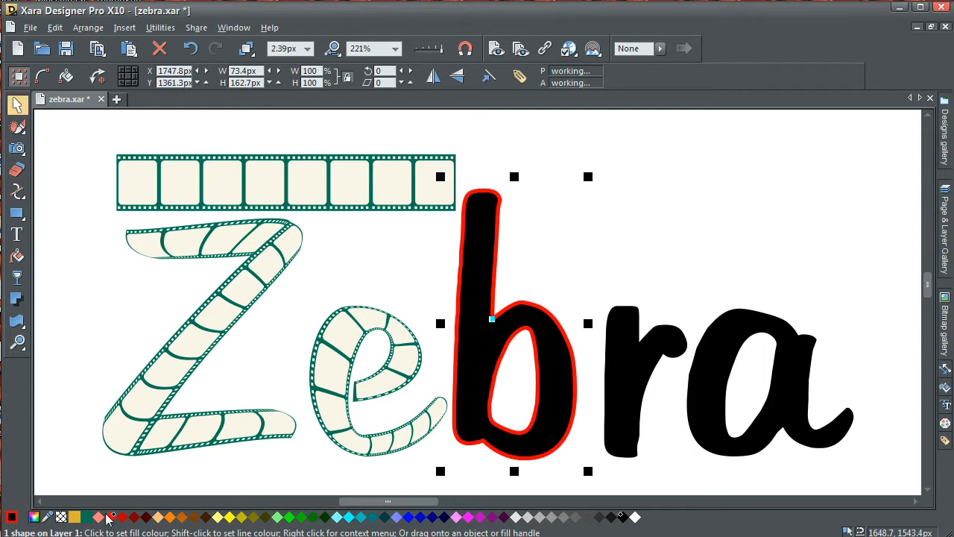
pyautogui.click(60, 518)
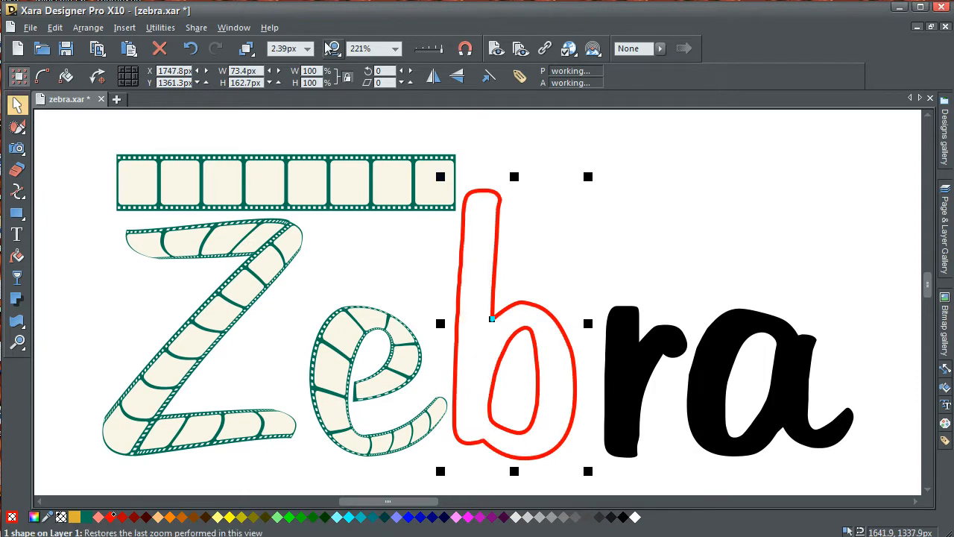
pyautogui.click(307, 49)
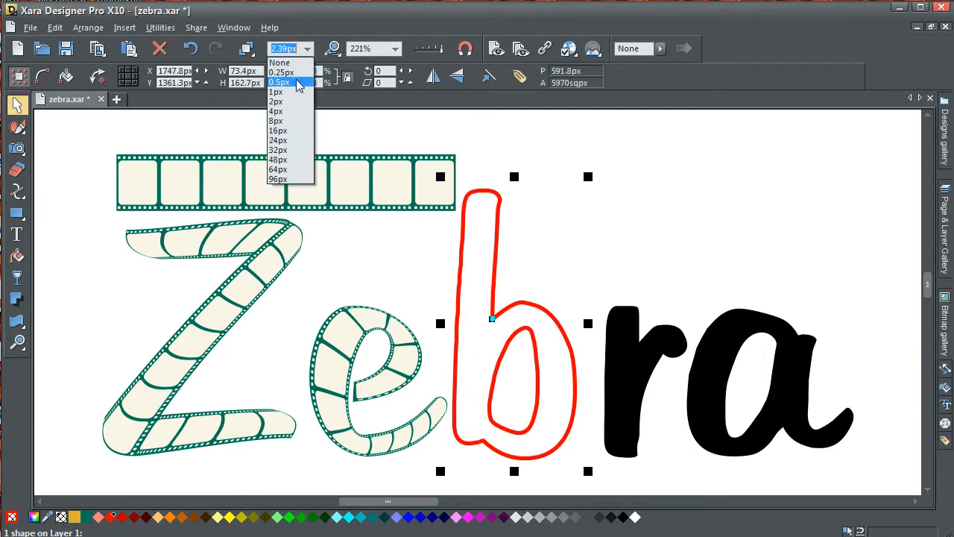
pyautogui.click(296, 82)
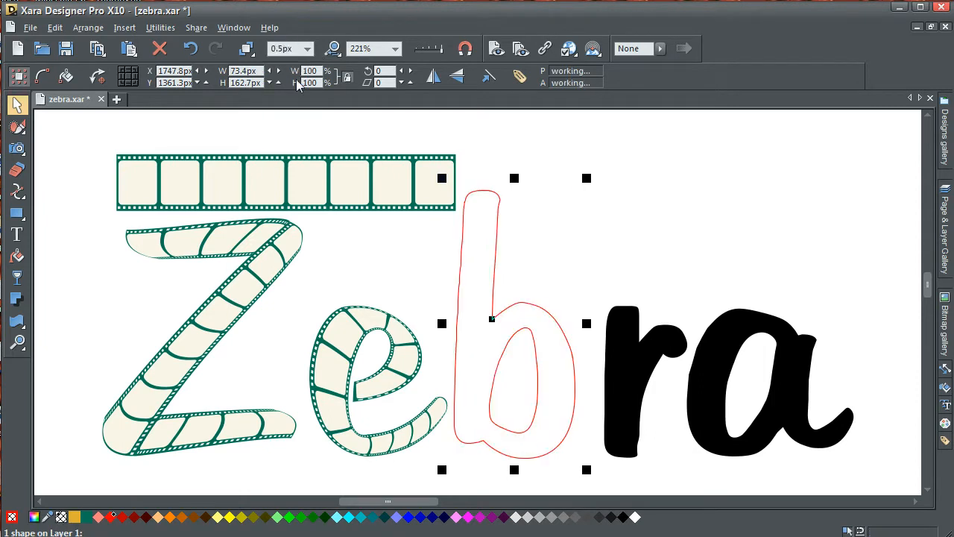
pyautogui.click(351, 139)
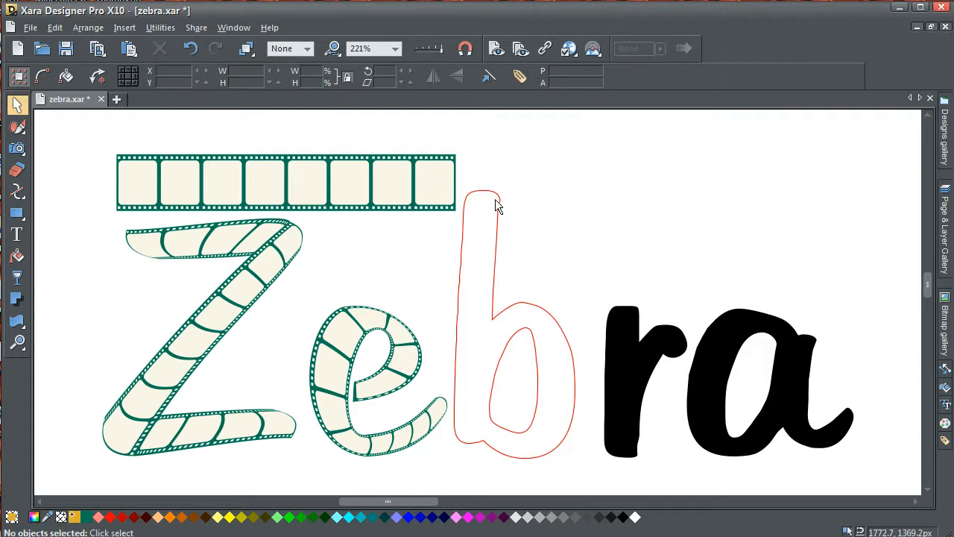
# Apply a rectangular envelope mould to the eight-frame filmstrip directly above the Z
pyautogui.click(378, 196)
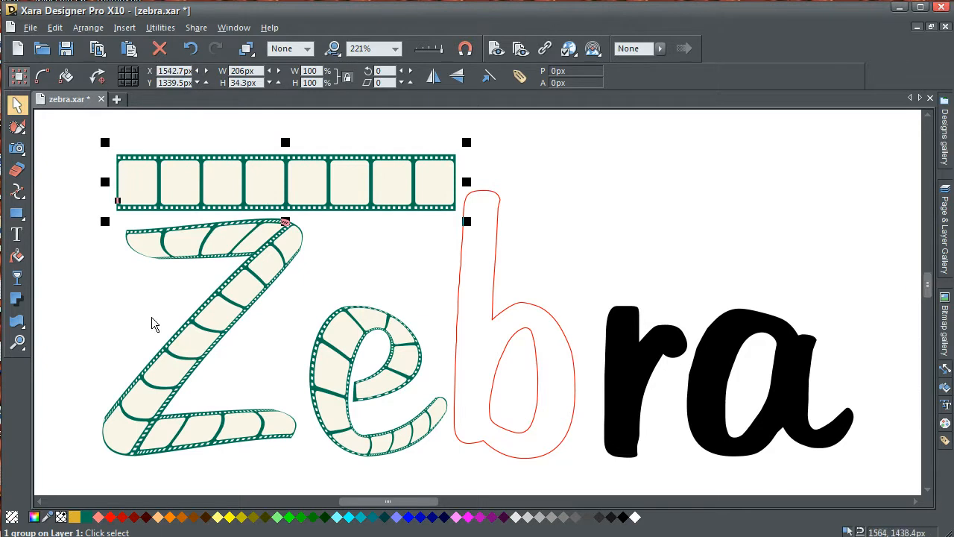
pyautogui.click(17, 320)
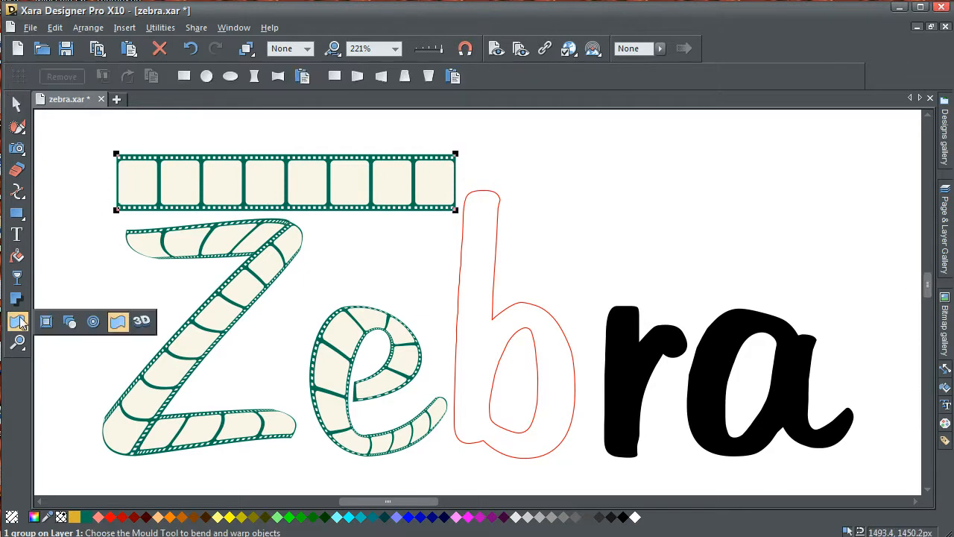
pyautogui.click(184, 77)
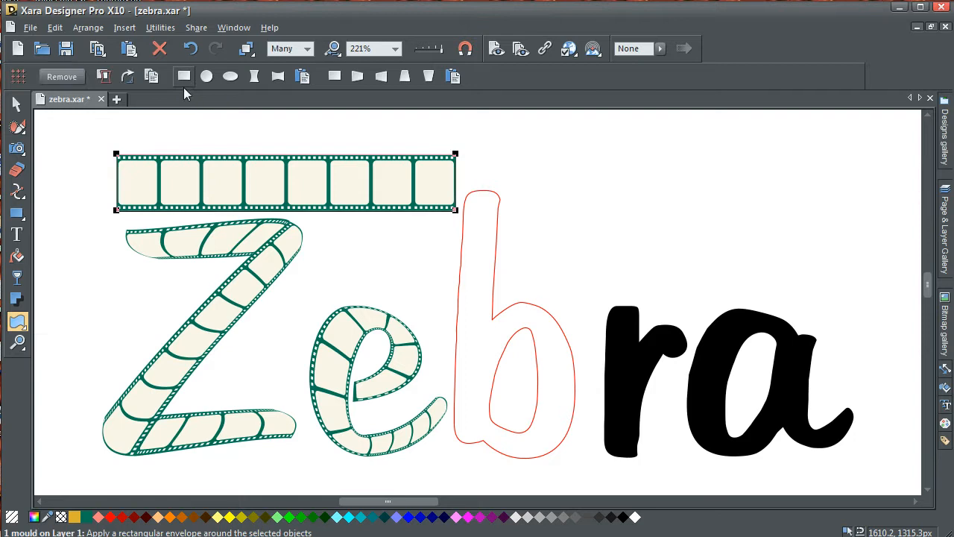
# Move the envelope's four corners onto the upper and lower ends of the b's stem, with the strip running vertically
pyautogui.moveTo(456, 211); pyautogui.dragTo(498, 200)
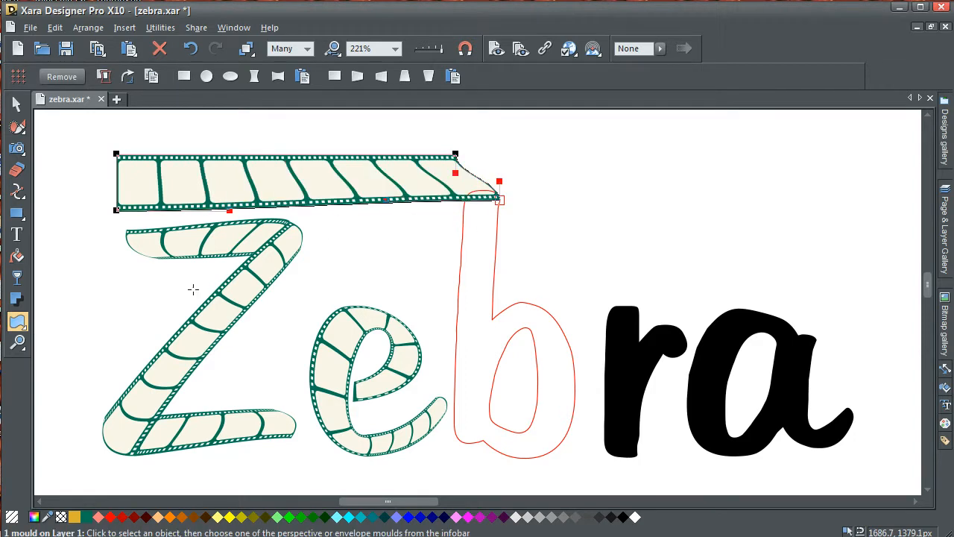
pyautogui.moveTo(123, 216); pyautogui.dragTo(482, 440)
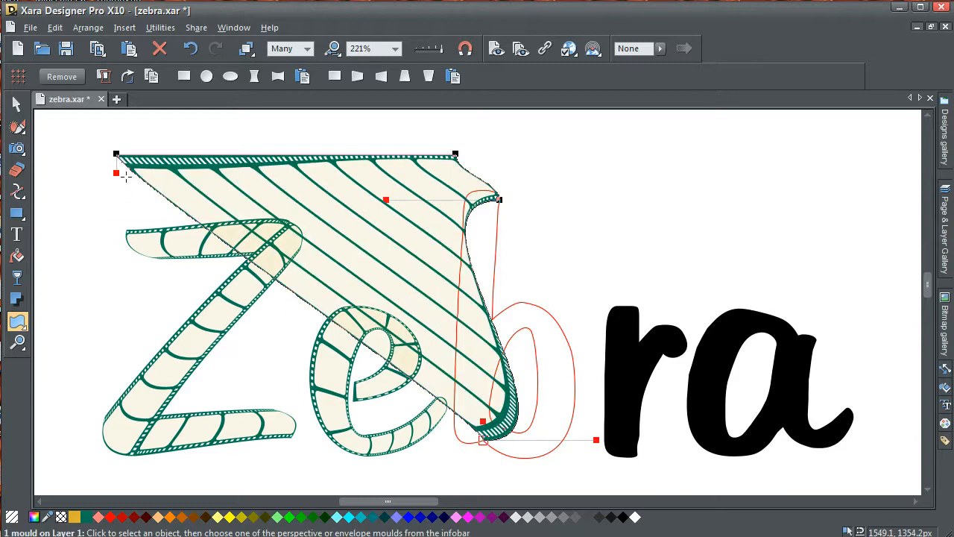
pyautogui.moveTo(116, 155); pyautogui.dragTo(456, 434)
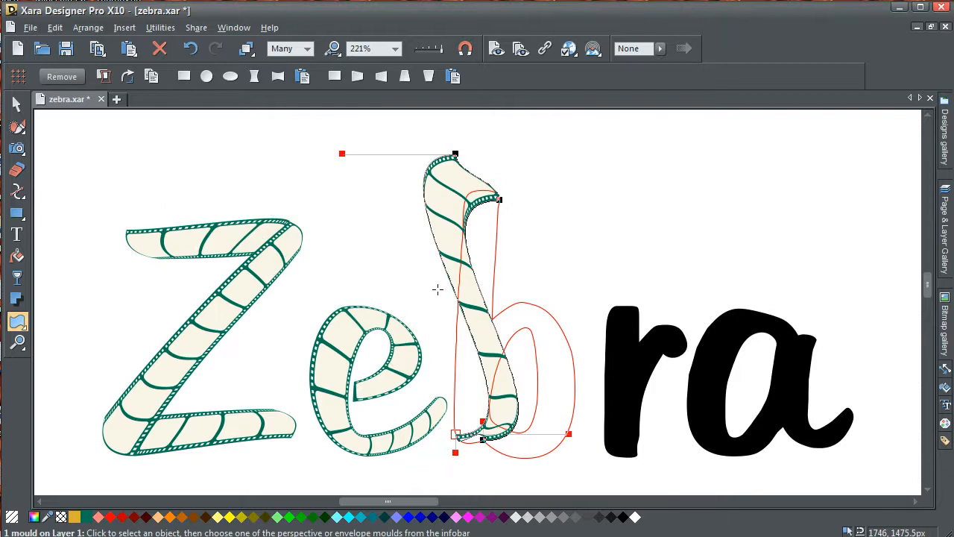
pyautogui.click(456, 154)
pyautogui.moveTo(456, 157); pyautogui.dragTo(470, 190)
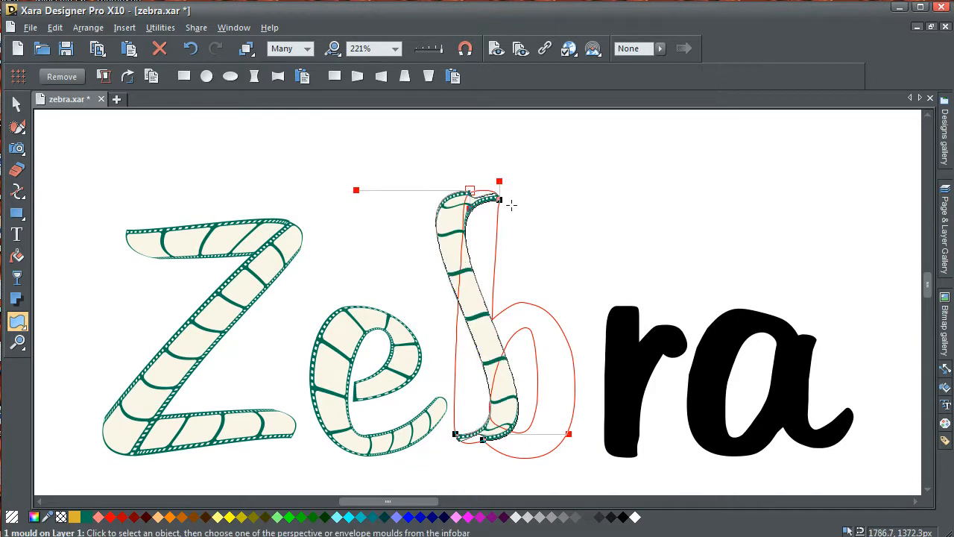
# Adjust the envelope's curve handles so the strip's left edge follows the b's stem and its right edge starts straight down
pyautogui.click(500, 201)
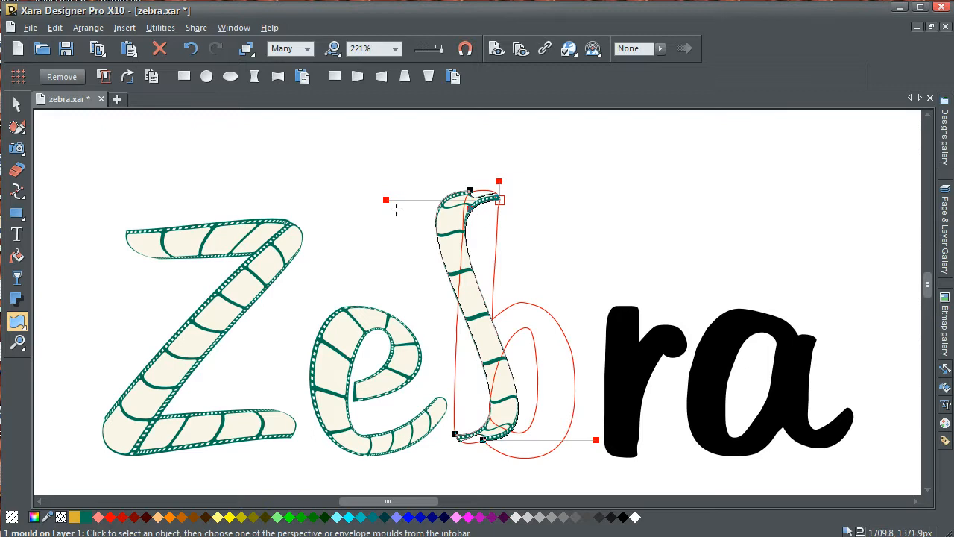
pyautogui.moveTo(385, 200); pyautogui.dragTo(502, 283)
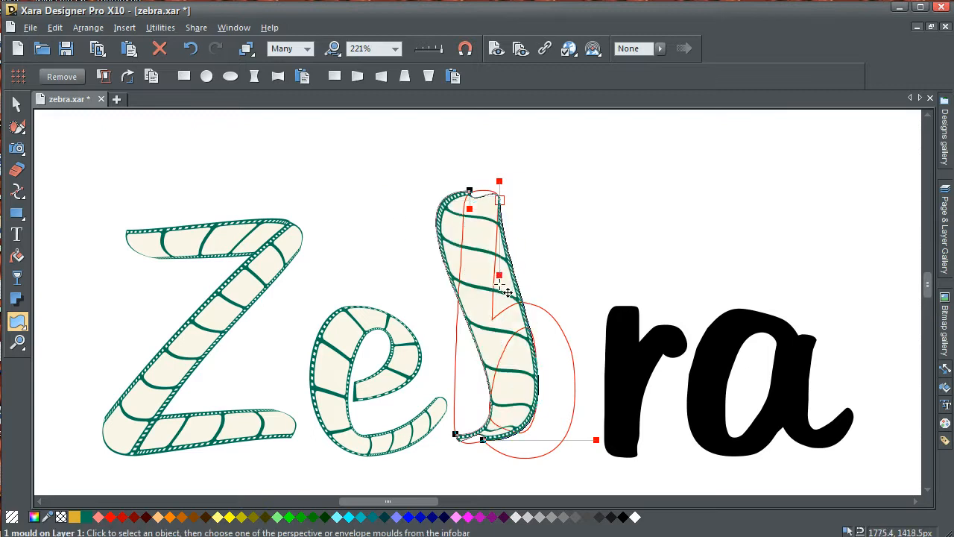
pyautogui.click(457, 435)
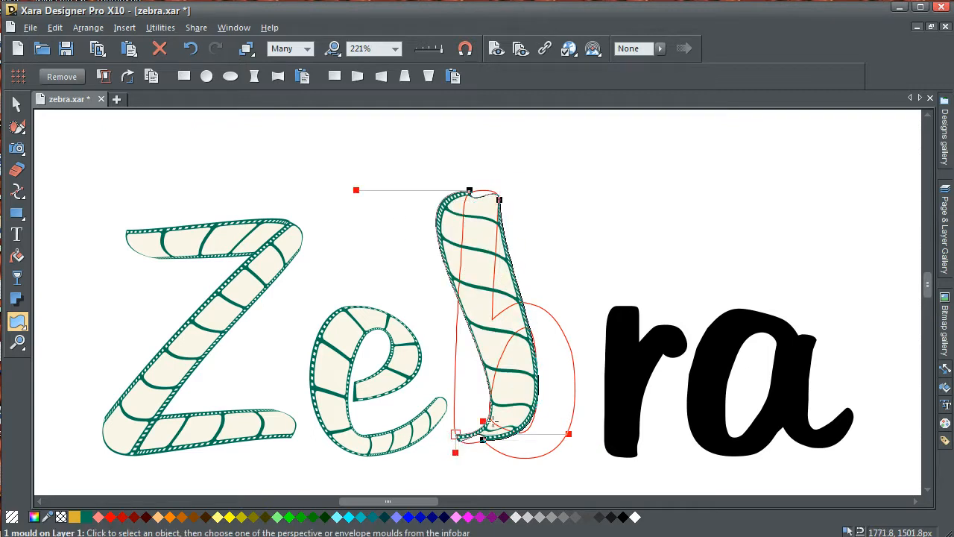
pyautogui.moveTo(484, 422); pyautogui.dragTo(454, 462)
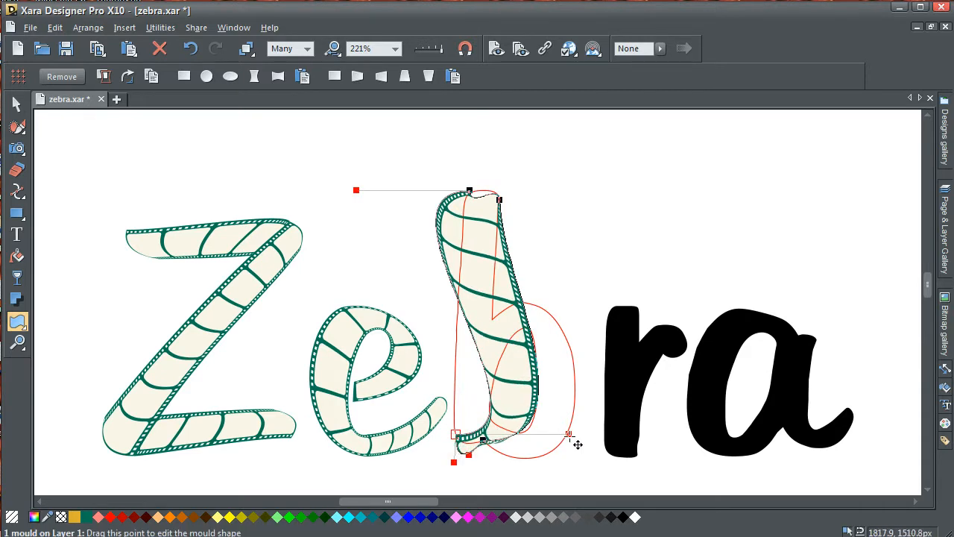
pyautogui.moveTo(542, 408); pyautogui.dragTo(453, 360)
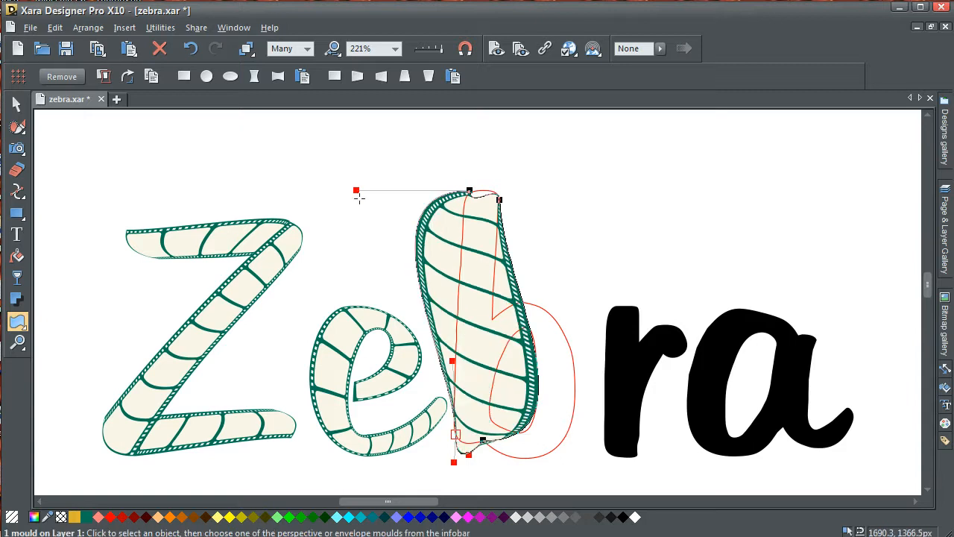
pyautogui.moveTo(419, 257); pyautogui.dragTo(458, 258)
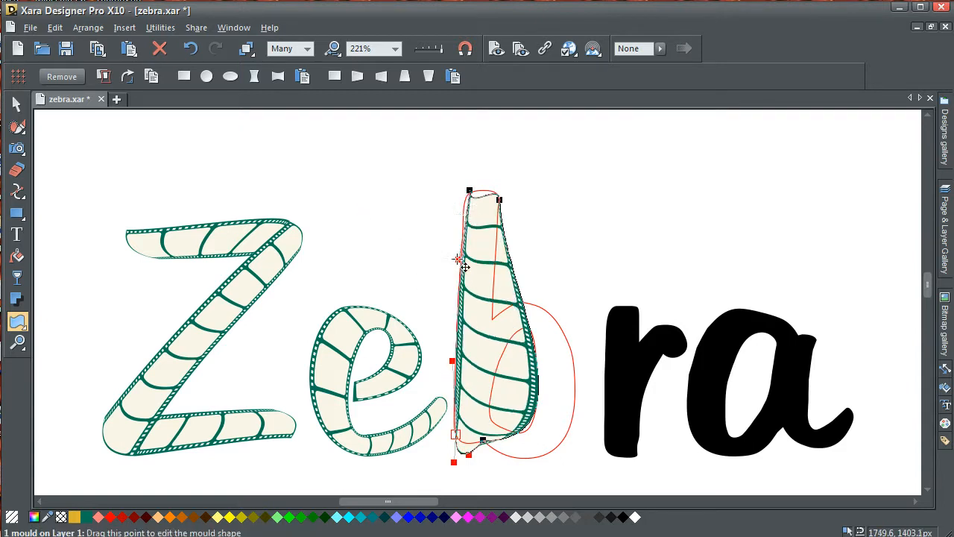
# Curve the envelope's upper end to match the stem's rounded tip and straighten its right edge along the stem
pyautogui.click(474, 196)
pyautogui.moveTo(476, 198); pyautogui.dragTo(485, 196)
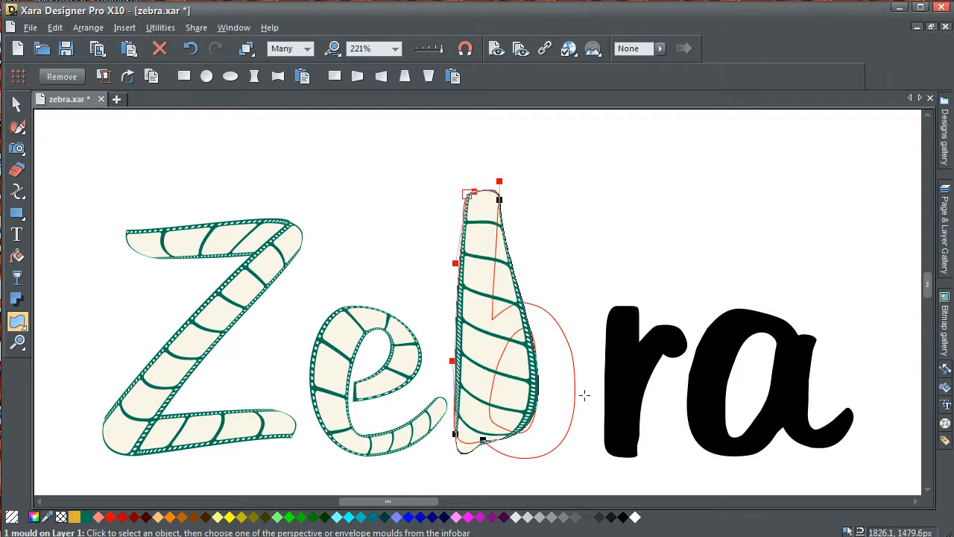
pyautogui.moveTo(490, 446)
pyautogui.mouseDown()
pyautogui.moveTo(604, 447)
pyautogui.moveTo(490, 361)
pyautogui.mouseUp()
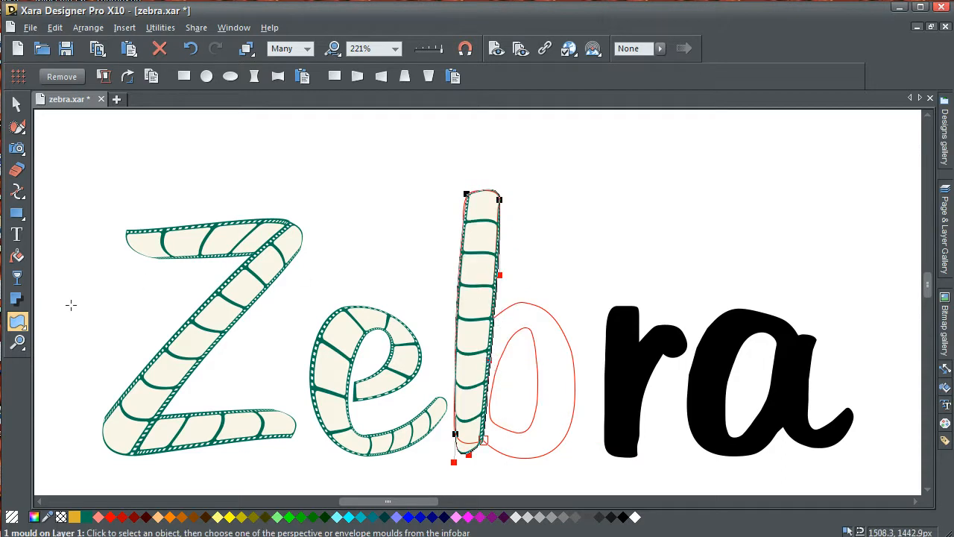
# Refine the curve handles at the envelope's upper end so the filmstrip follows the rounded tip of the b's stem
pyautogui.click(18, 342)
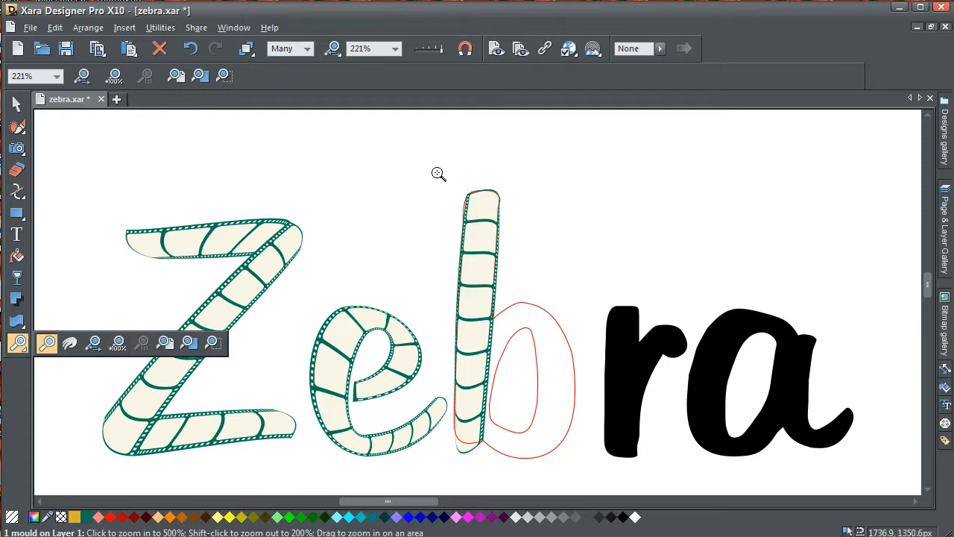
pyautogui.moveTo(438, 174); pyautogui.dragTo(549, 260)
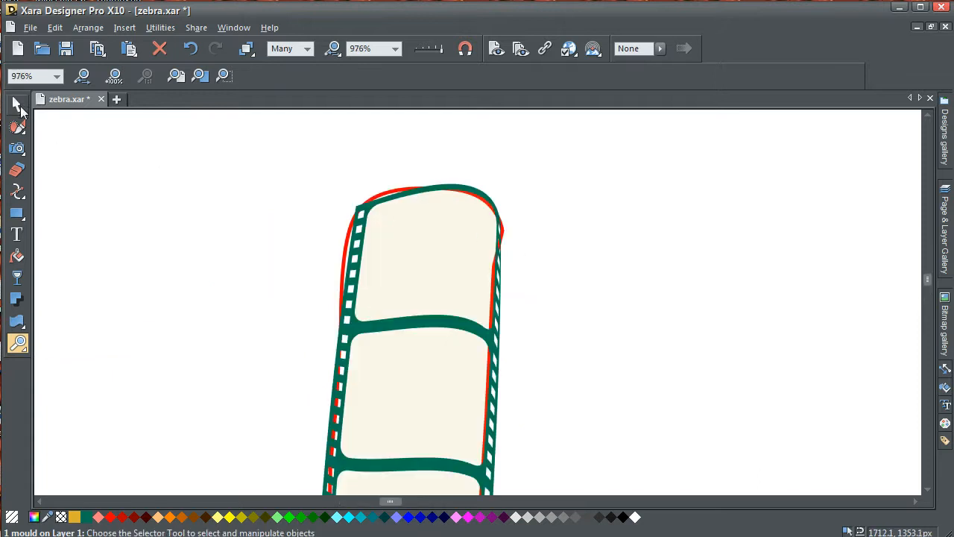
pyautogui.click(18, 105)
pyautogui.click(362, 254)
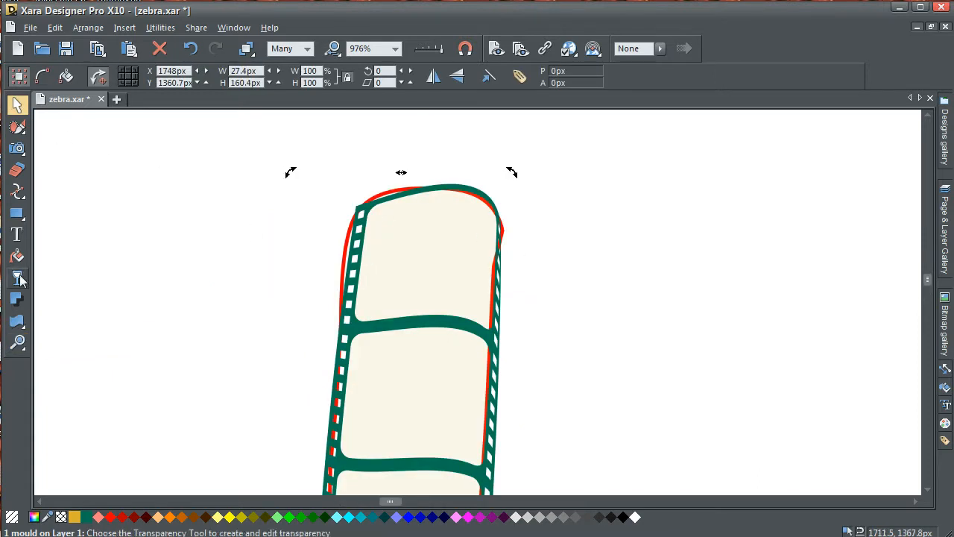
pyautogui.click(17, 320)
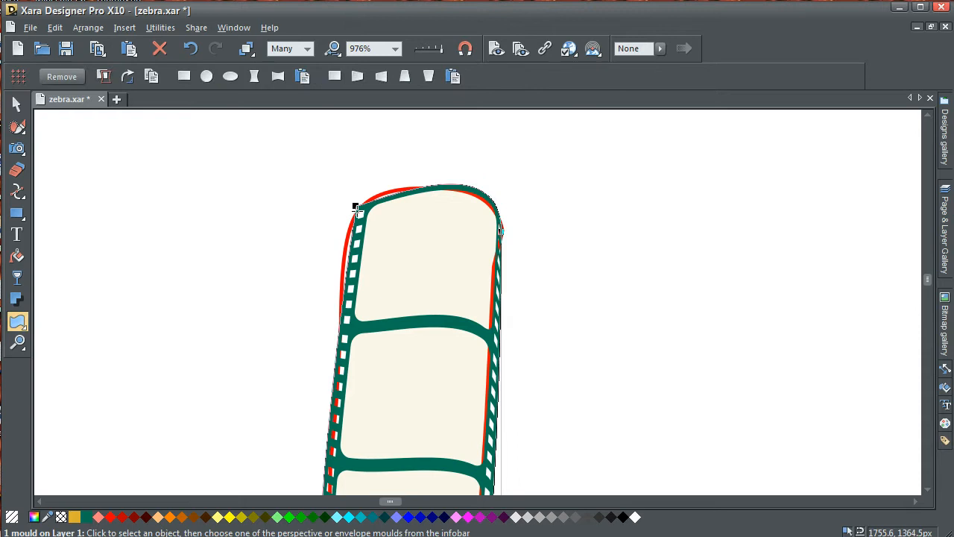
pyautogui.click(356, 207)
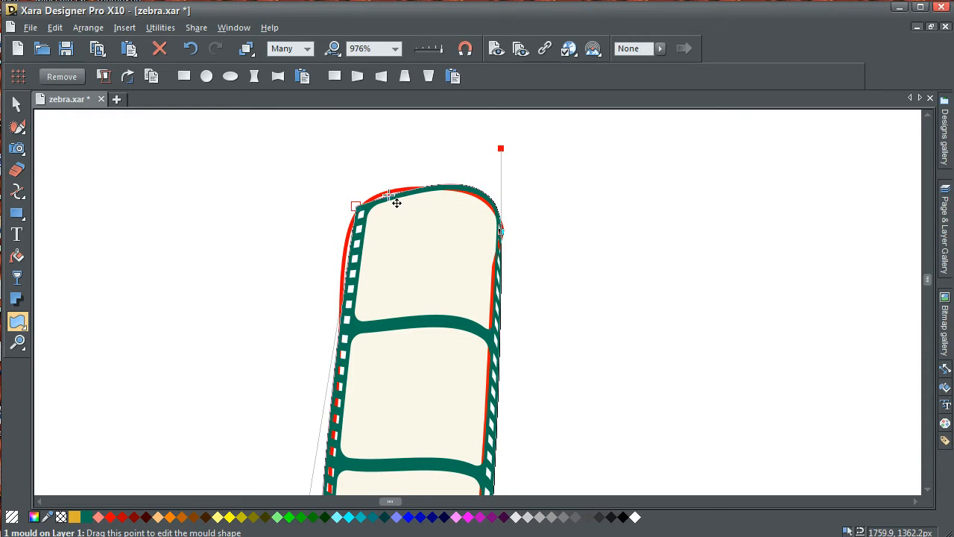
pyautogui.moveTo(388, 196); pyautogui.dragTo(377, 194)
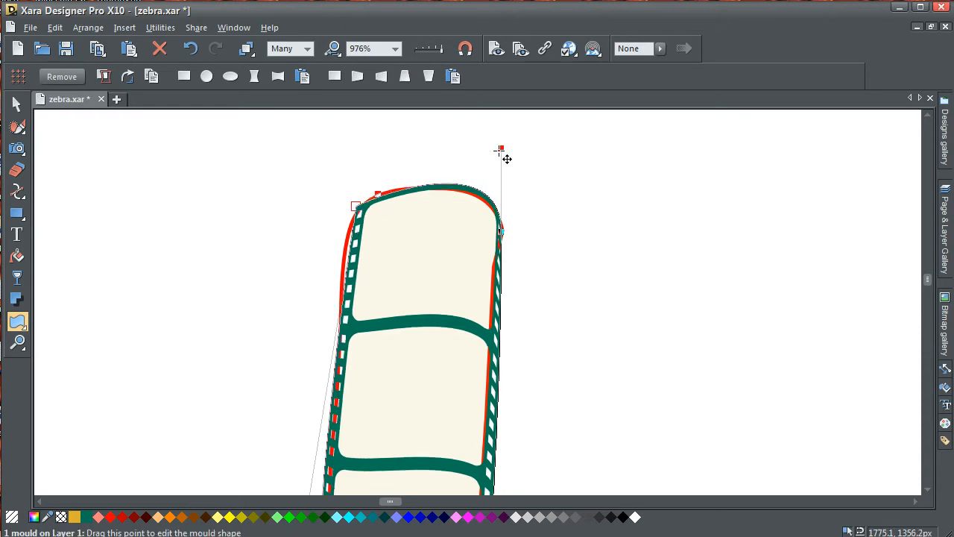
pyautogui.moveTo(500, 149); pyautogui.dragTo(465, 137)
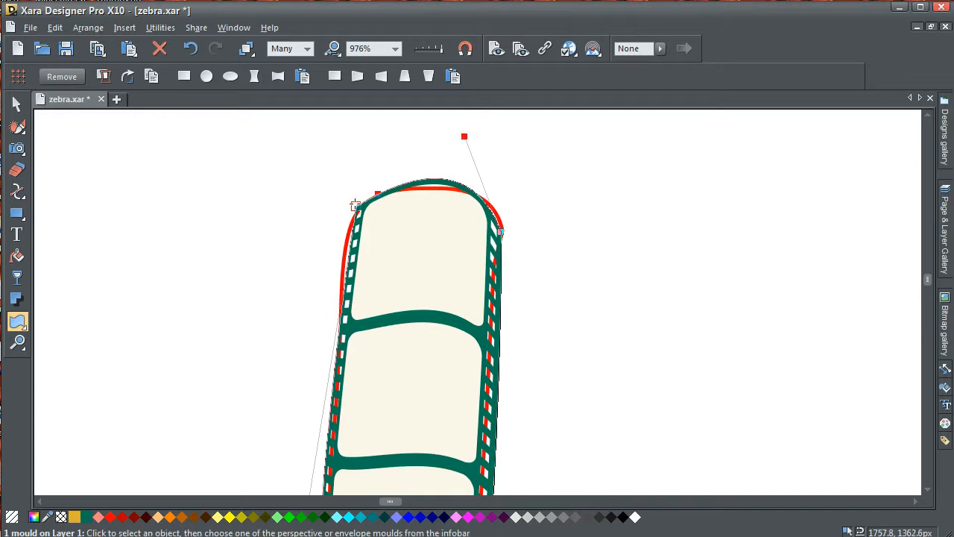
pyautogui.moveTo(375, 194)
pyautogui.mouseDown()
pyautogui.moveTo(394, 183)
pyautogui.moveTo(371, 198)
pyautogui.moveTo(376, 204)
pyautogui.moveTo(393, 188)
pyautogui.mouseUp()
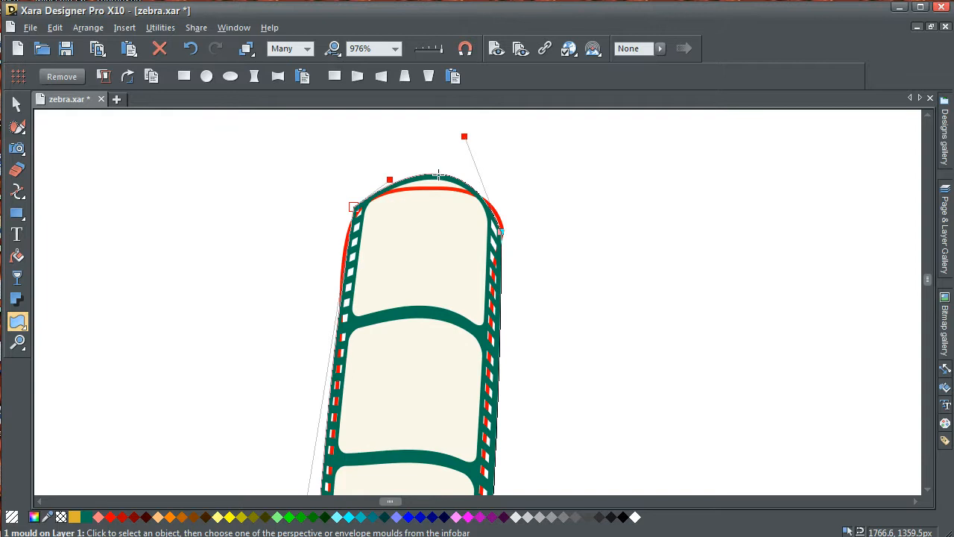
pyautogui.moveTo(468, 146); pyautogui.dragTo(472, 164)
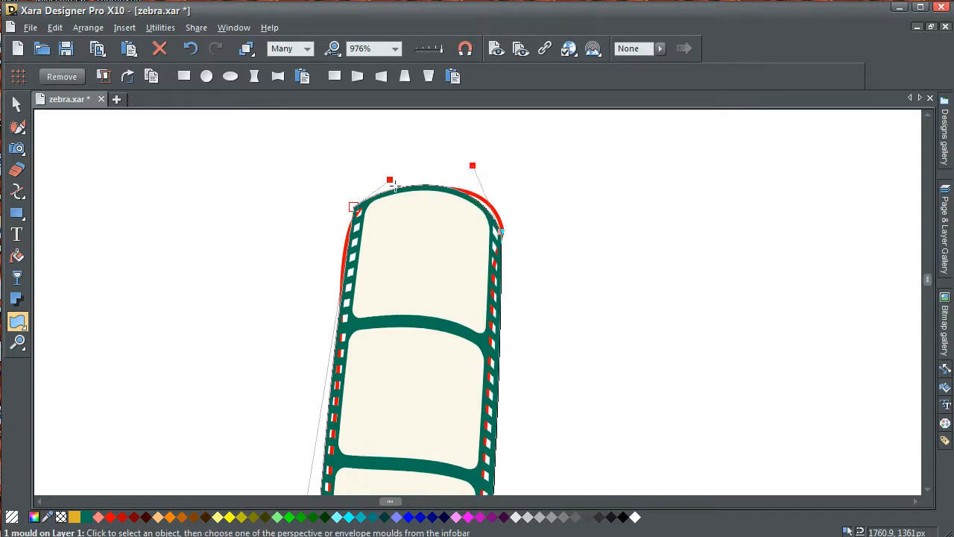
pyautogui.click(335, 49)
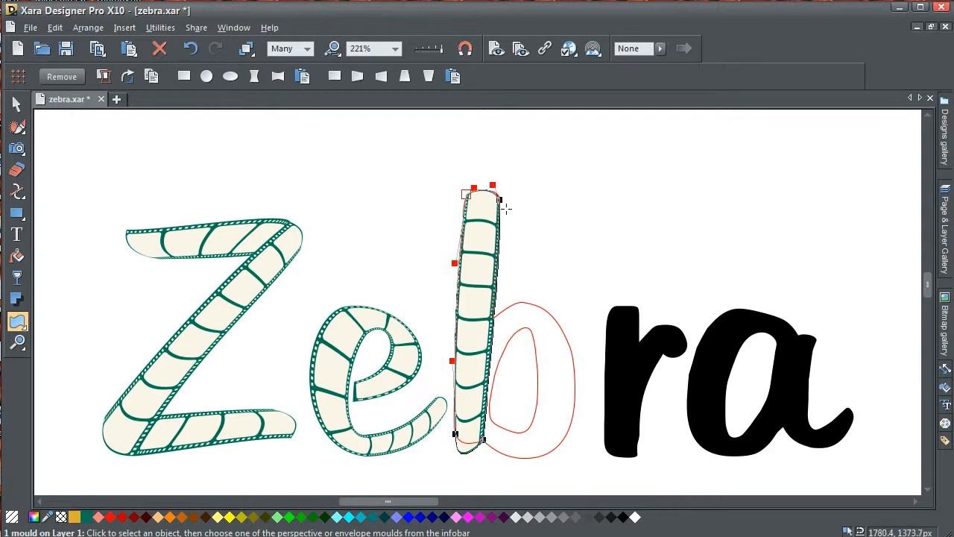
# Pull the upper curve handle of the envelope's right edge inward so the filmstrip follows the right side of the b's stem
pyautogui.click(500, 201)
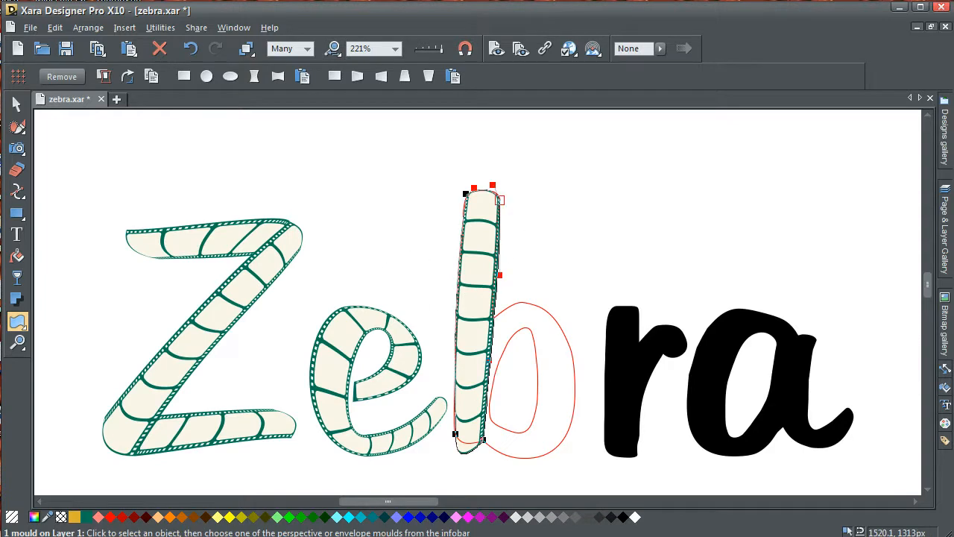
pyautogui.click(16, 105)
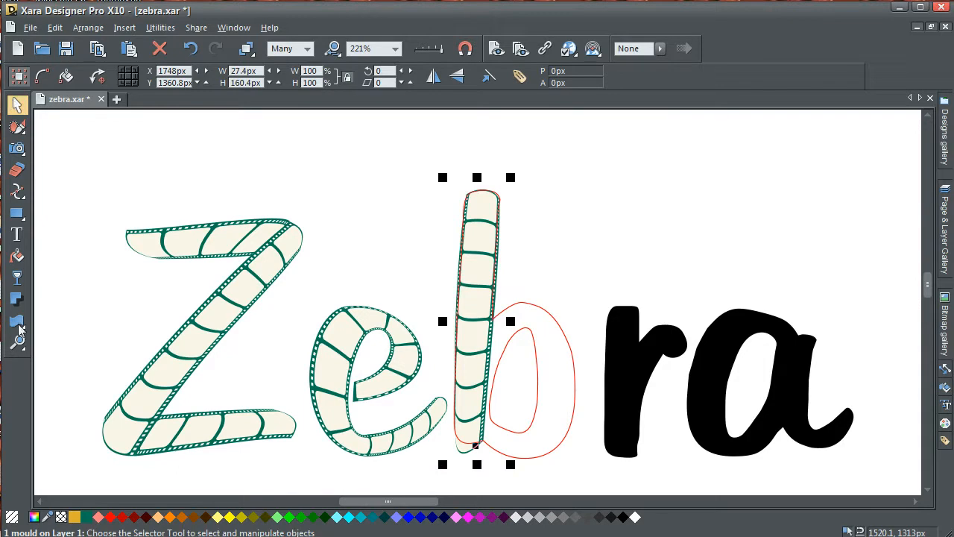
pyautogui.click(45, 343)
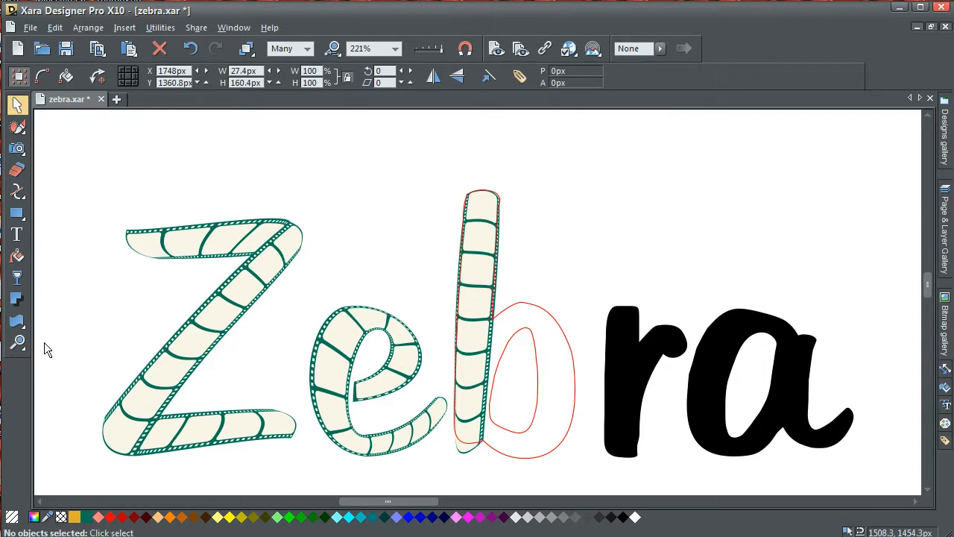
pyautogui.click(468, 288)
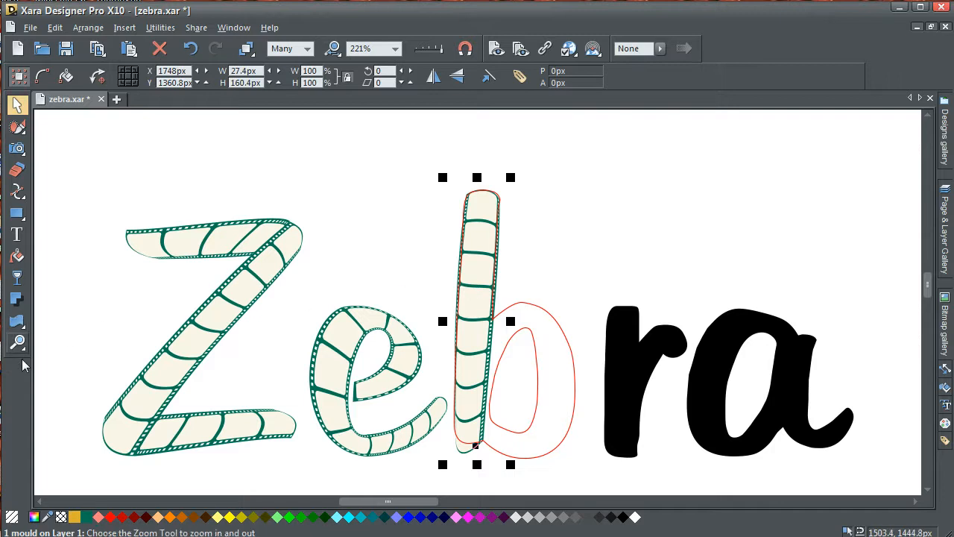
pyautogui.moveTo(20, 343)
pyautogui.click(17, 320)
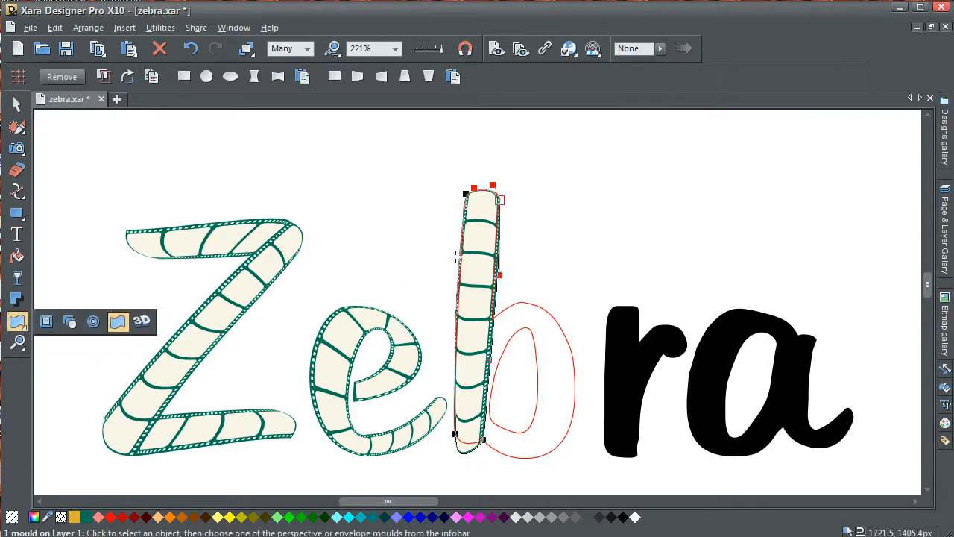
pyautogui.click(18, 343)
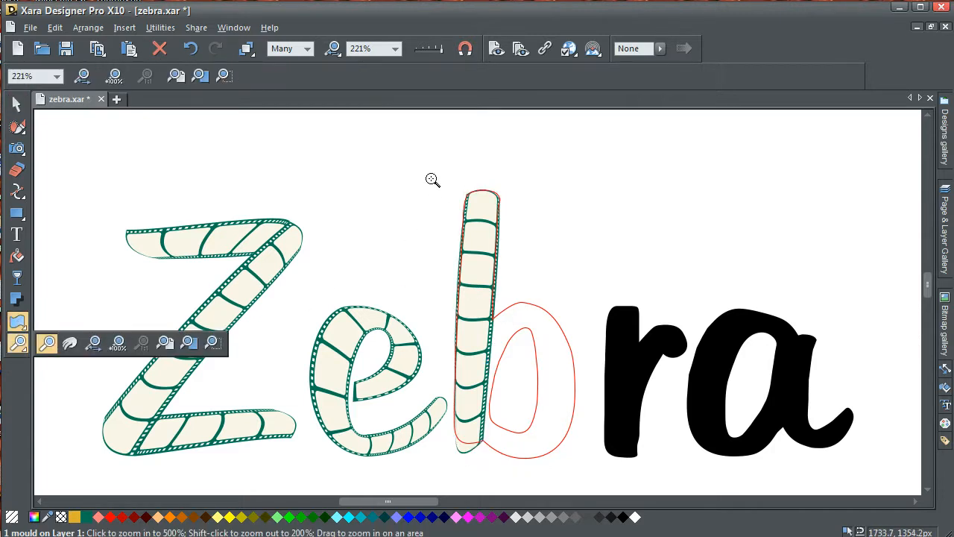
pyautogui.moveTo(426, 179); pyautogui.dragTo(508, 466)
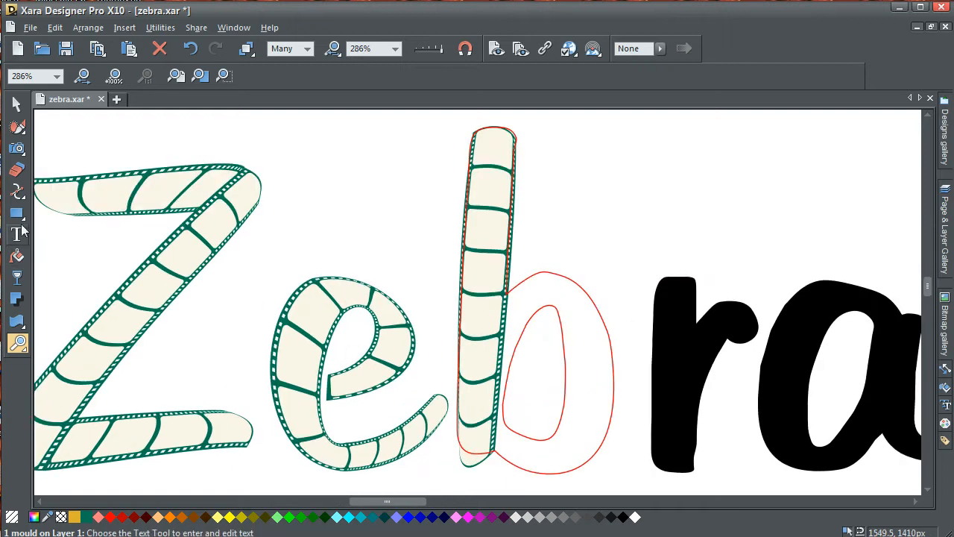
pyautogui.click(17, 320)
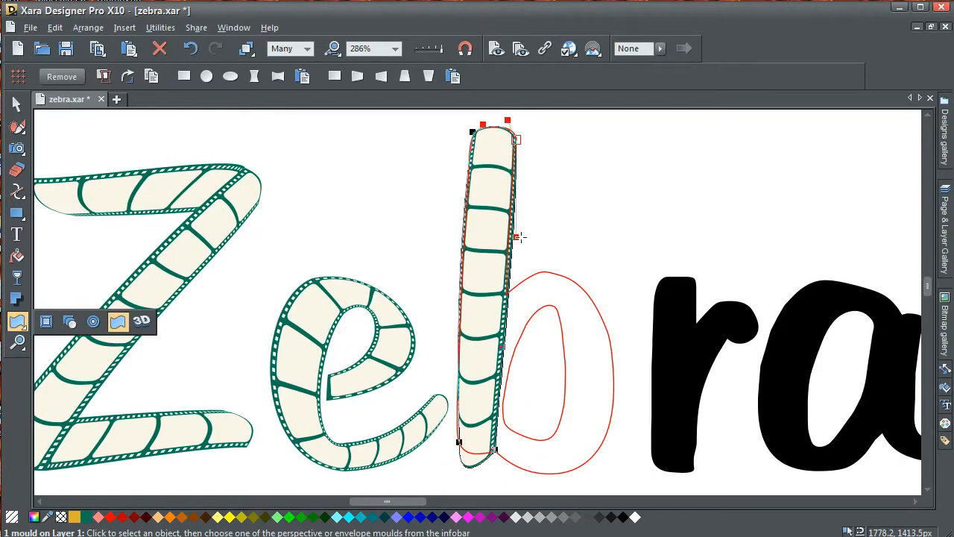
pyautogui.moveTo(523, 246); pyautogui.dragTo(517, 249)
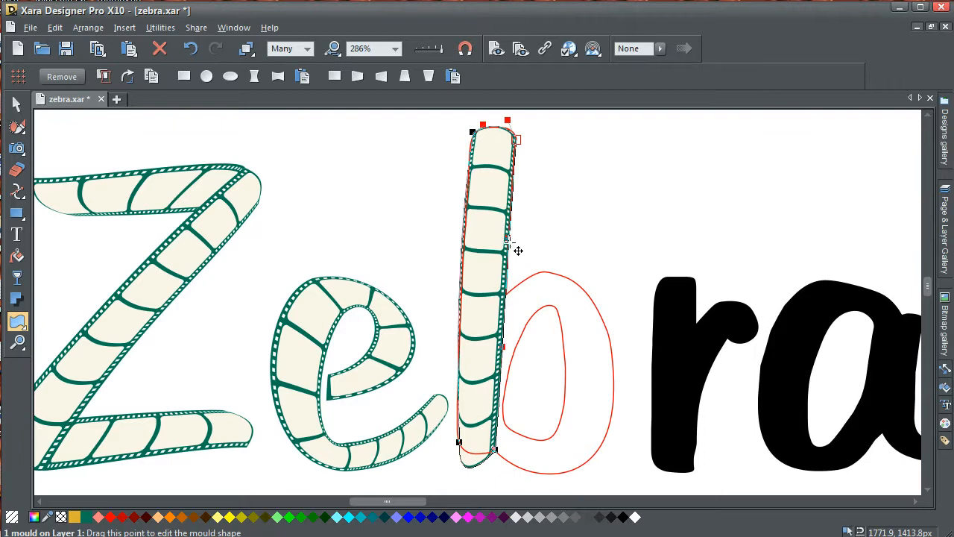
pyautogui.click(511, 349)
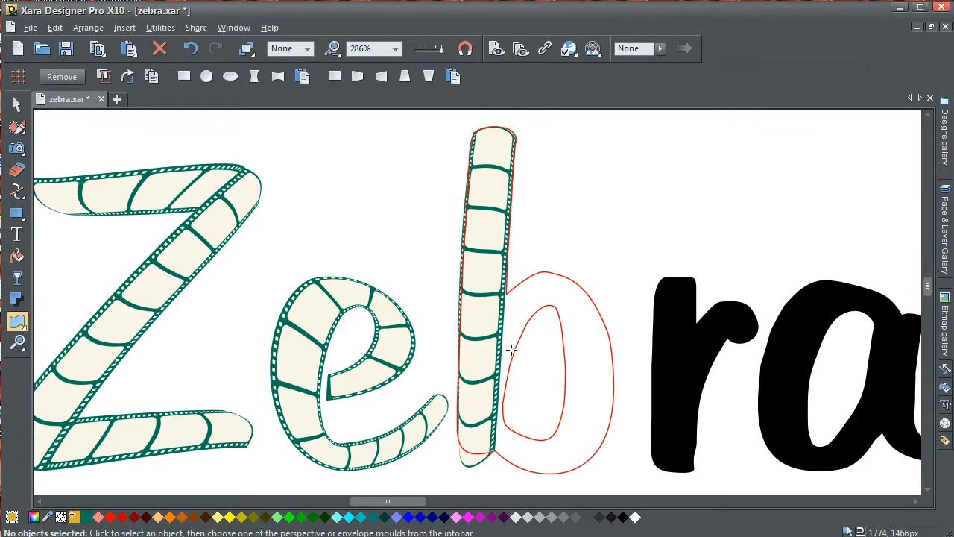
pyautogui.click(495, 451)
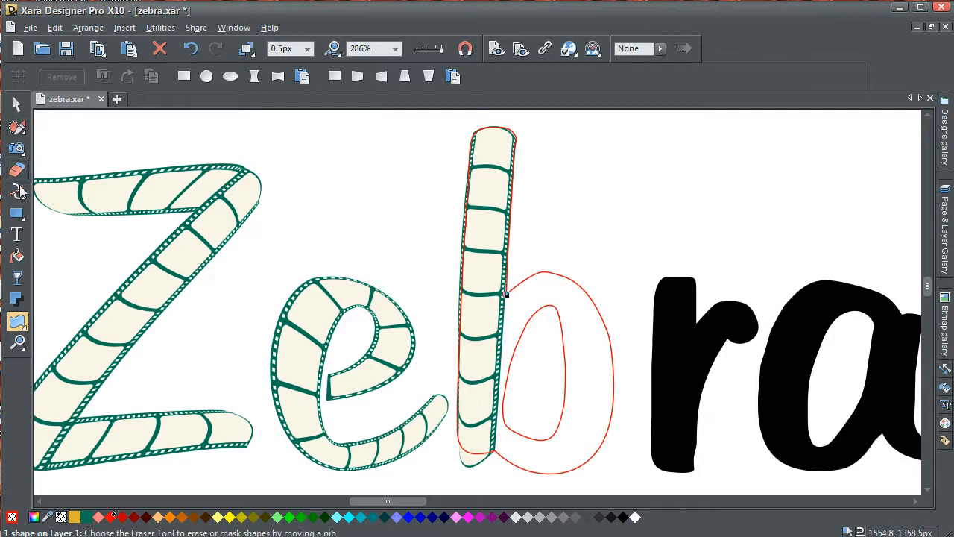
pyautogui.click(17, 102)
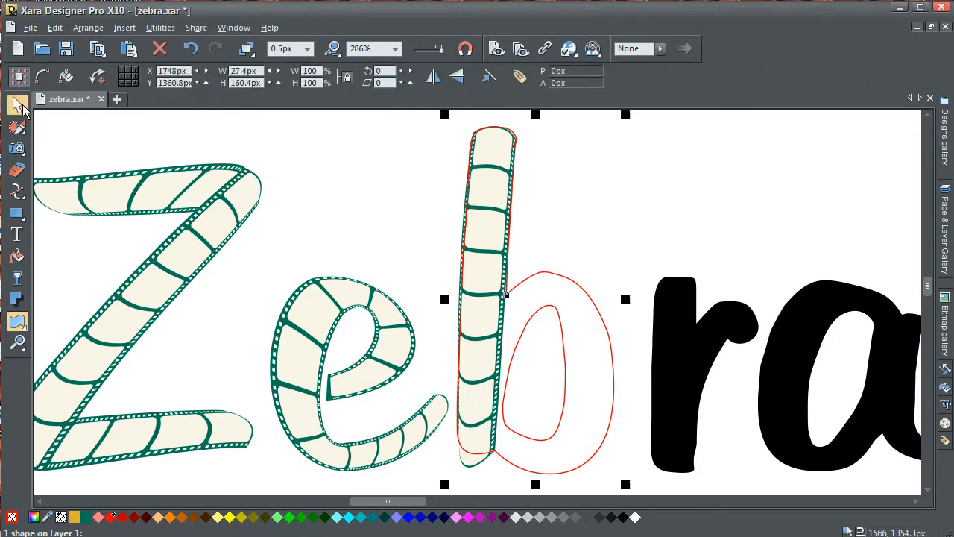
# Raise the envelope's lower-left corner onto the stem outline and adjust its curve handles to fit the left edge and rounded lower end
pyautogui.click(17, 320)
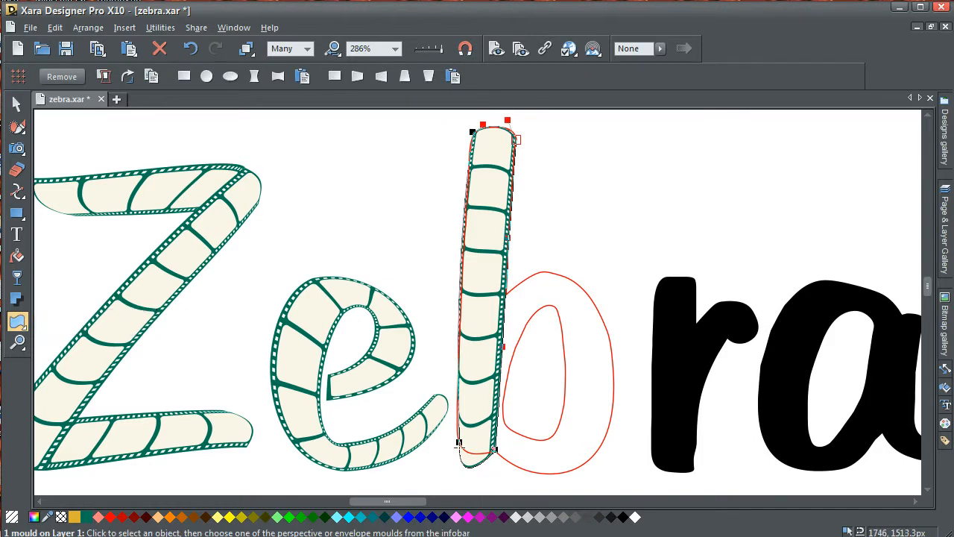
pyautogui.moveTo(460, 447); pyautogui.dragTo(456, 420)
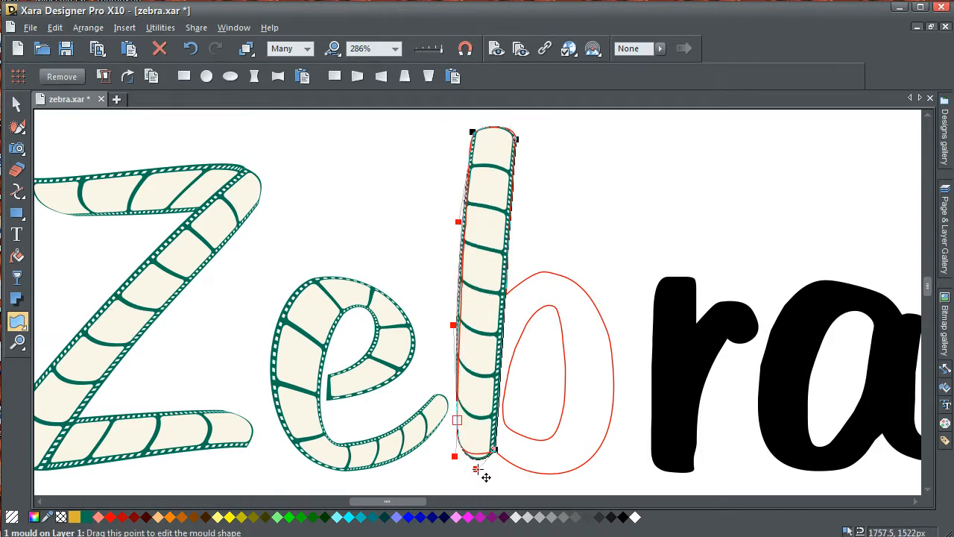
pyautogui.moveTo(485, 476); pyautogui.dragTo(463, 467)
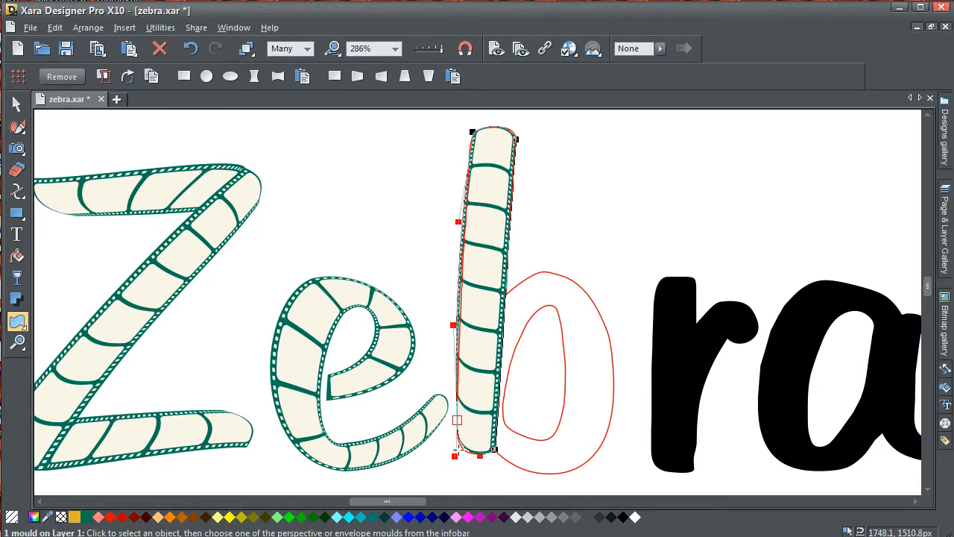
pyautogui.moveTo(456, 454)
pyautogui.mouseDown()
pyautogui.moveTo(456, 431)
pyautogui.moveTo(474, 459)
pyautogui.mouseUp()
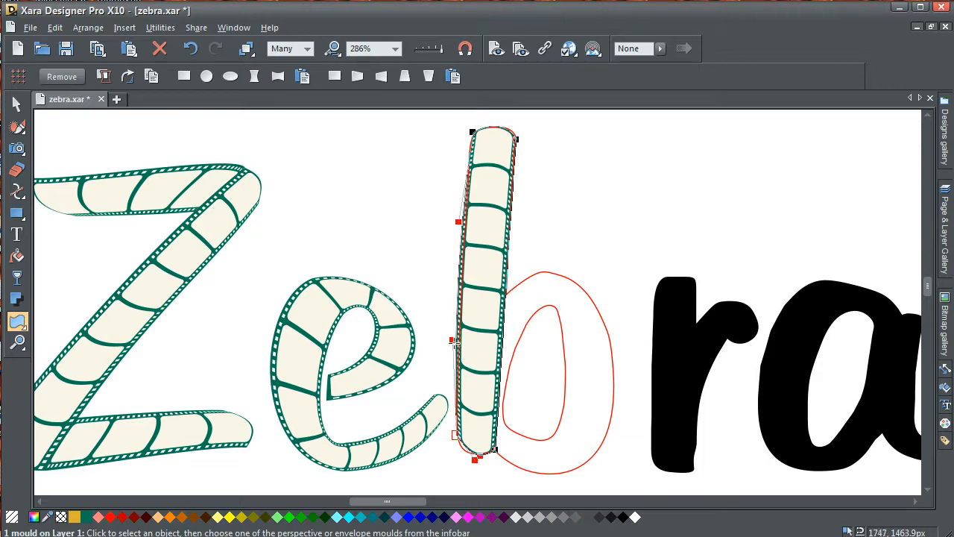
pyautogui.moveTo(460, 347); pyautogui.dragTo(453, 321)
# Raise the lower curve handle of the envelope's right edge and finish rounding the filmstrip's lower end to the stem, leaving nothing selected
pyautogui.click(497, 448)
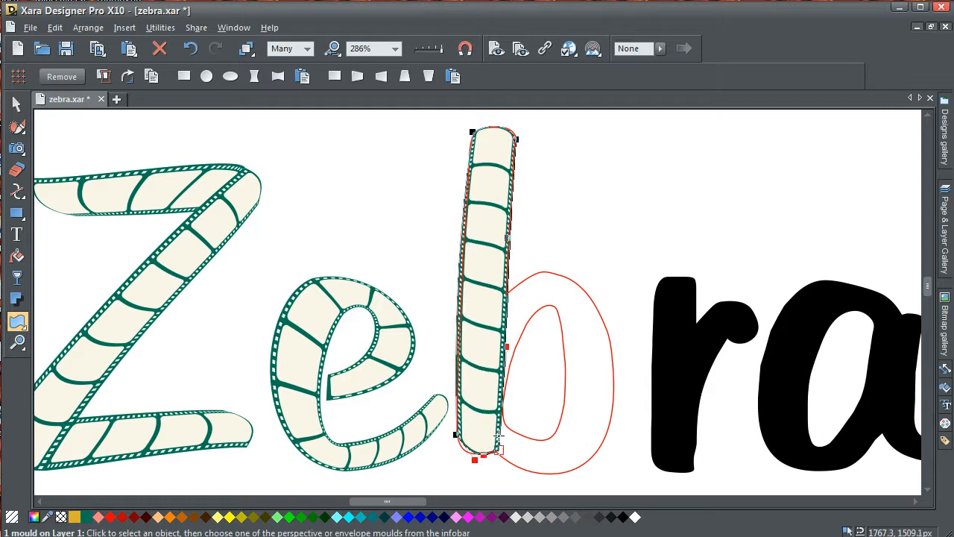
pyautogui.click(190, 49)
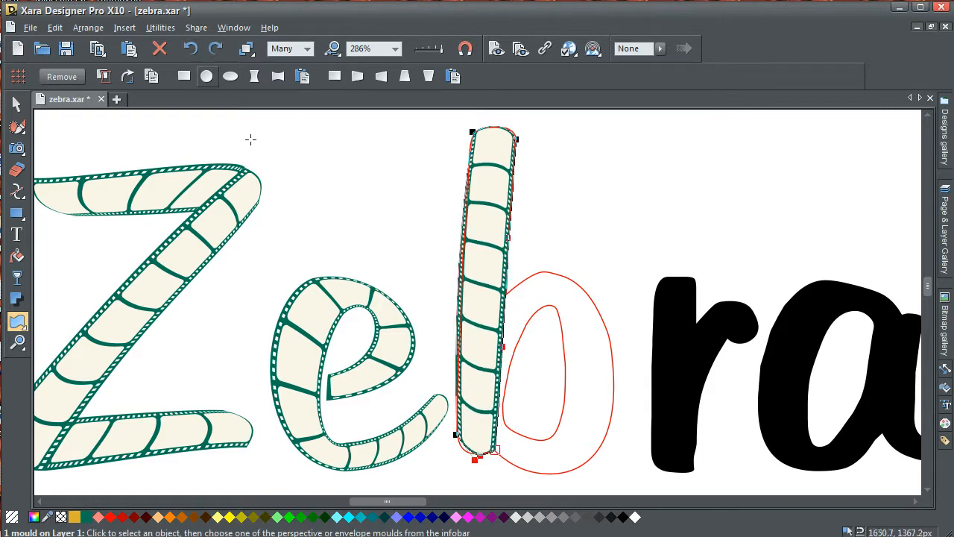
pyautogui.moveTo(512, 352); pyautogui.dragTo(514, 330)
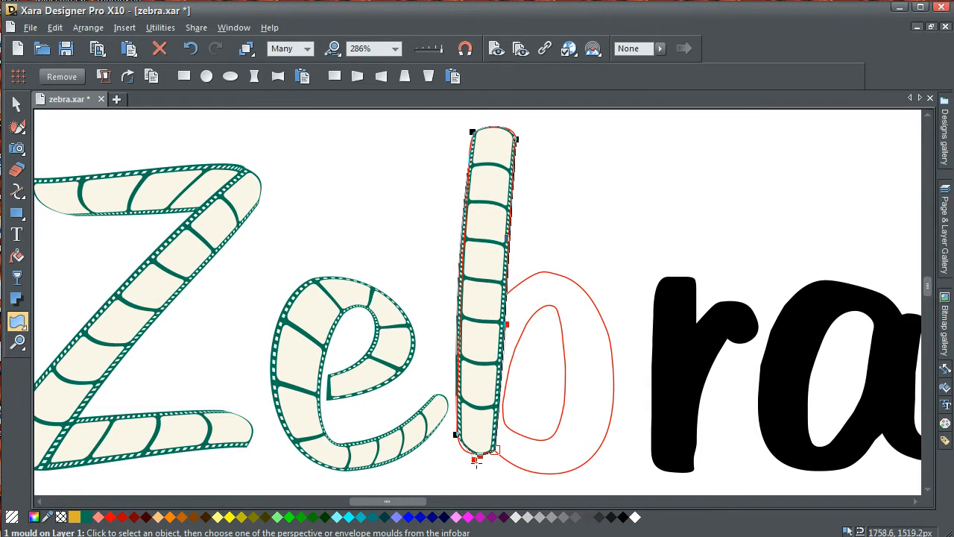
pyautogui.moveTo(475, 460); pyautogui.dragTo(466, 458)
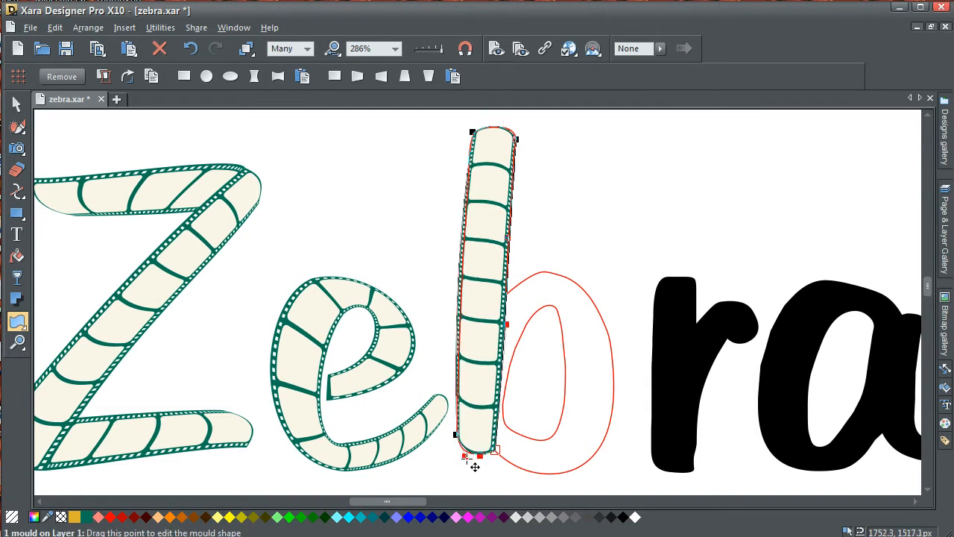
pyautogui.click(468, 449)
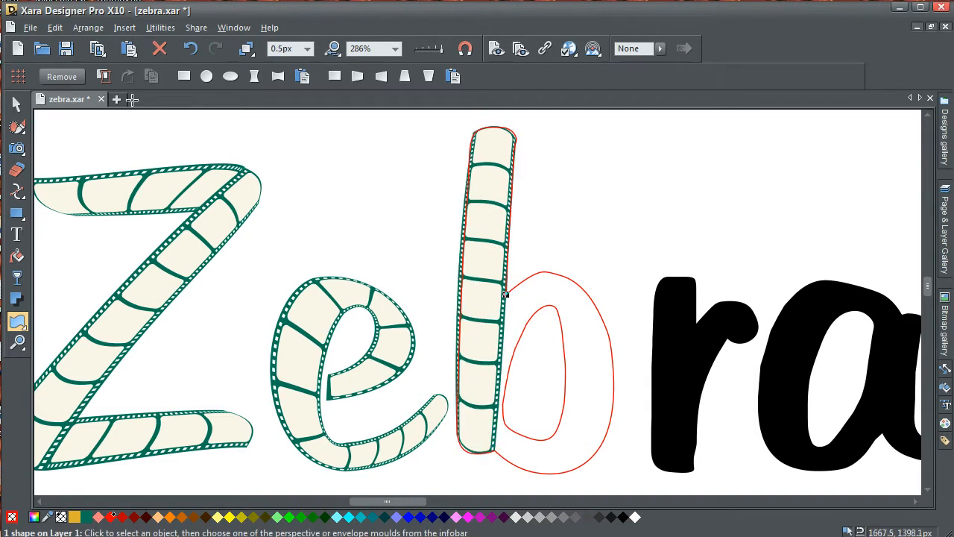
pyautogui.press('F2')
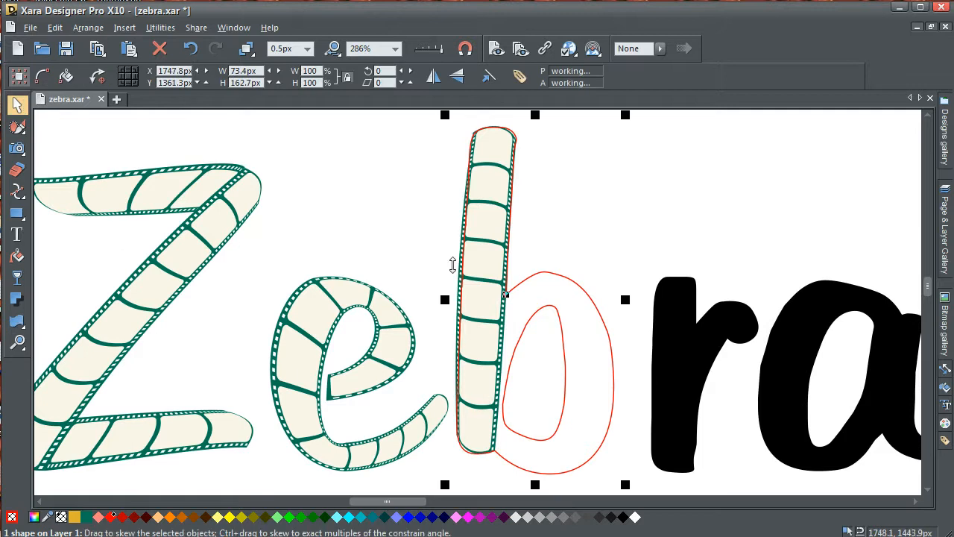
pyautogui.click(418, 199)
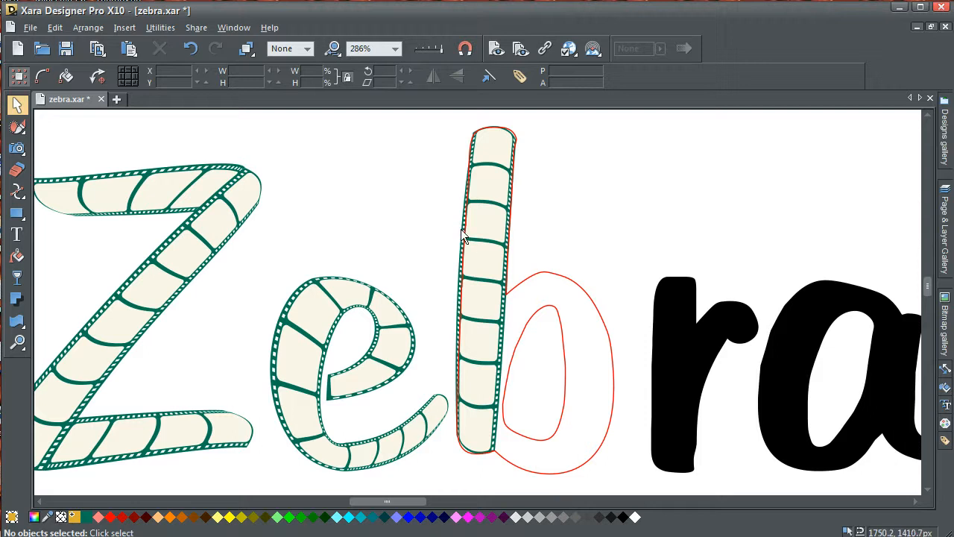
pyautogui.moveTo(334, 52)
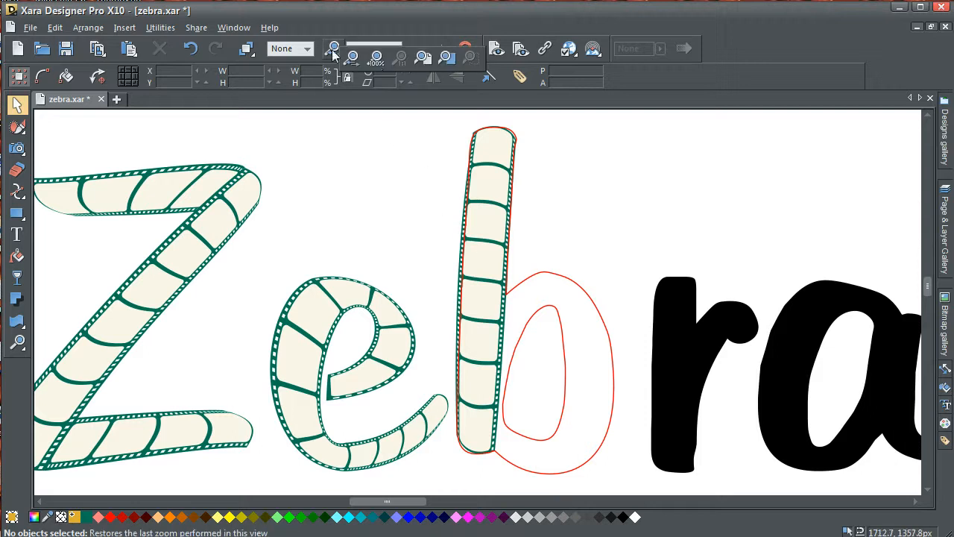
pyautogui.click(376, 60)
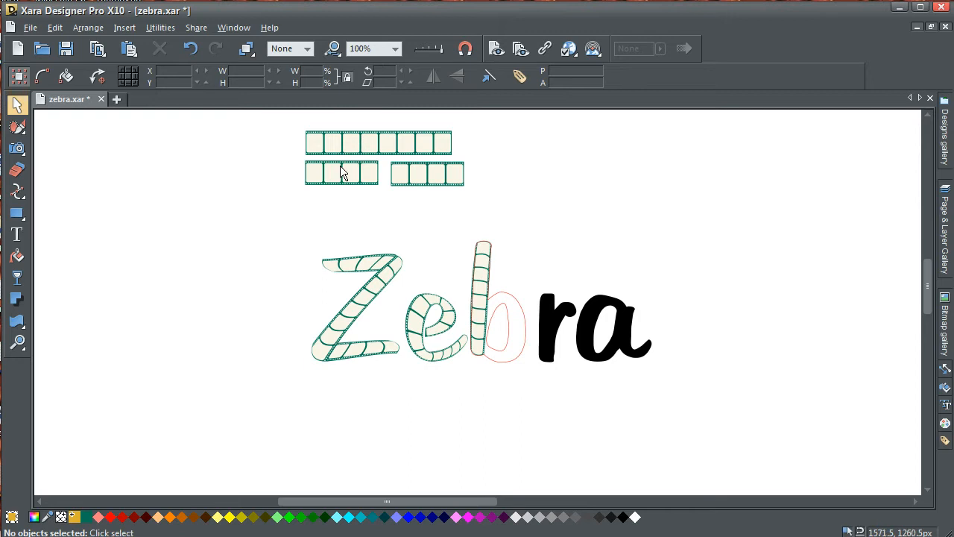
# Copy the four-frame filmstrip below the original and draw a straight vertical line about 42 px long over the divider before the copy's last frame
pyautogui.click(341, 172)
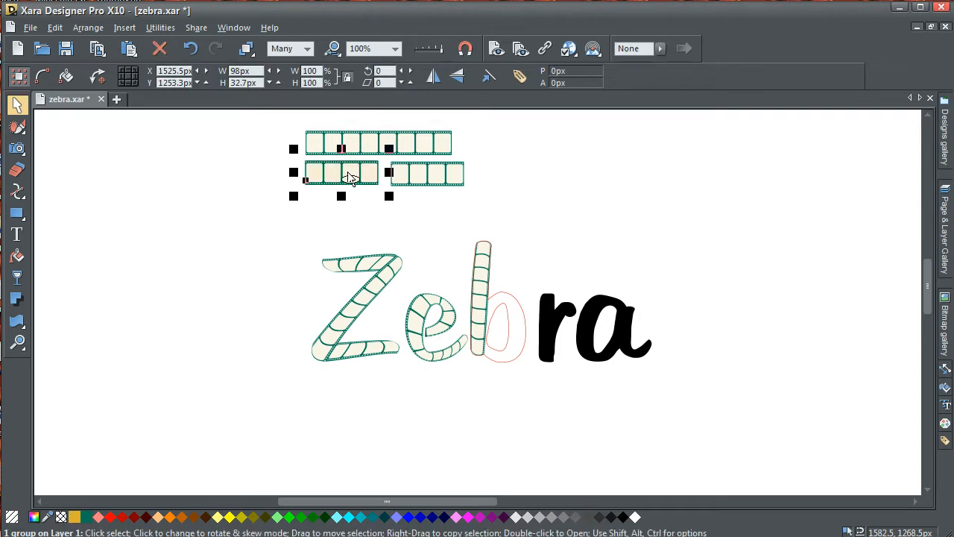
pyautogui.moveTo(335, 172); pyautogui.dragTo(335, 227)
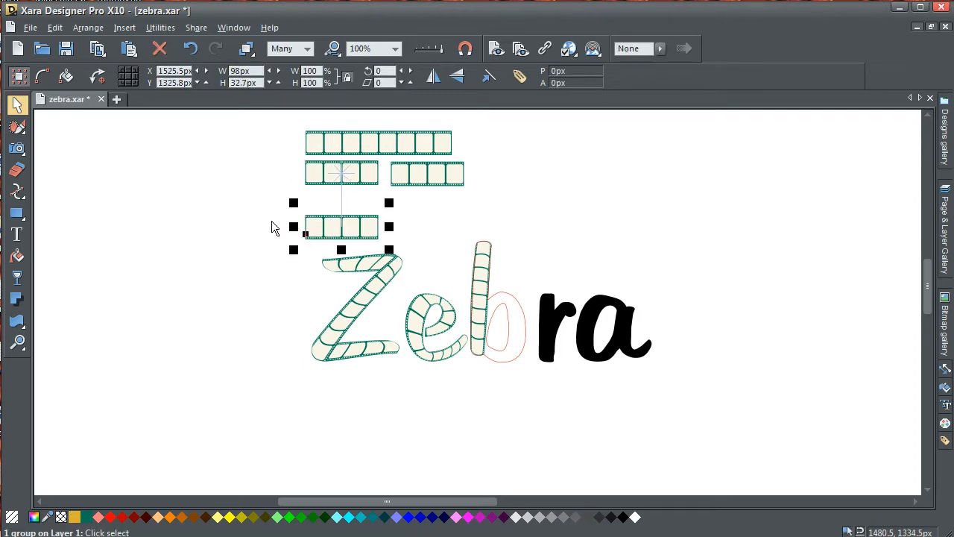
pyautogui.click(17, 342)
pyautogui.moveTo(296, 200); pyautogui.dragTo(401, 260)
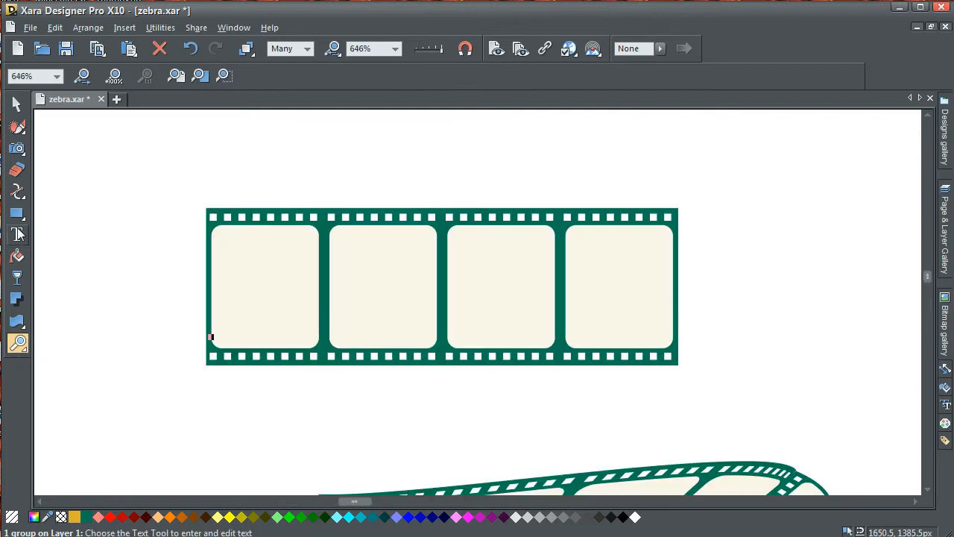
pyautogui.click(17, 236)
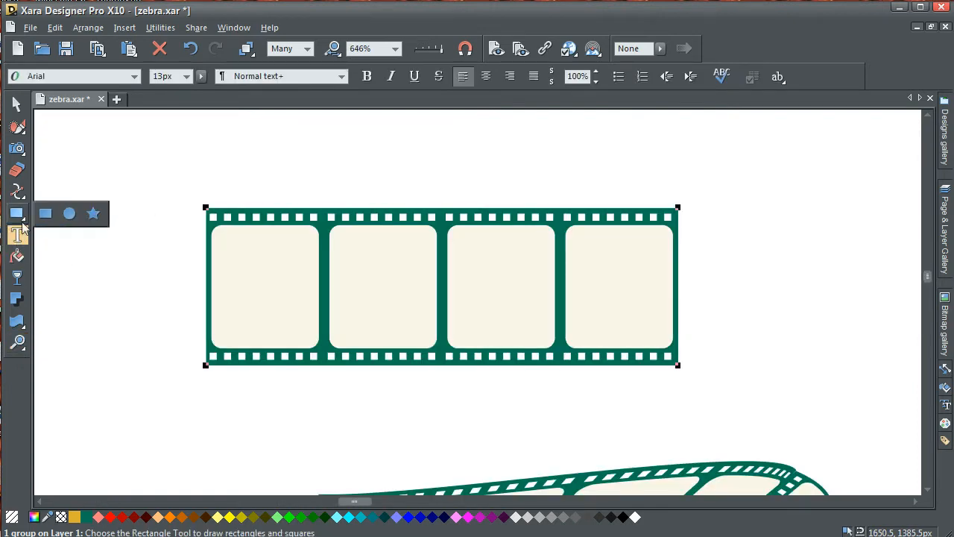
pyautogui.click(17, 192)
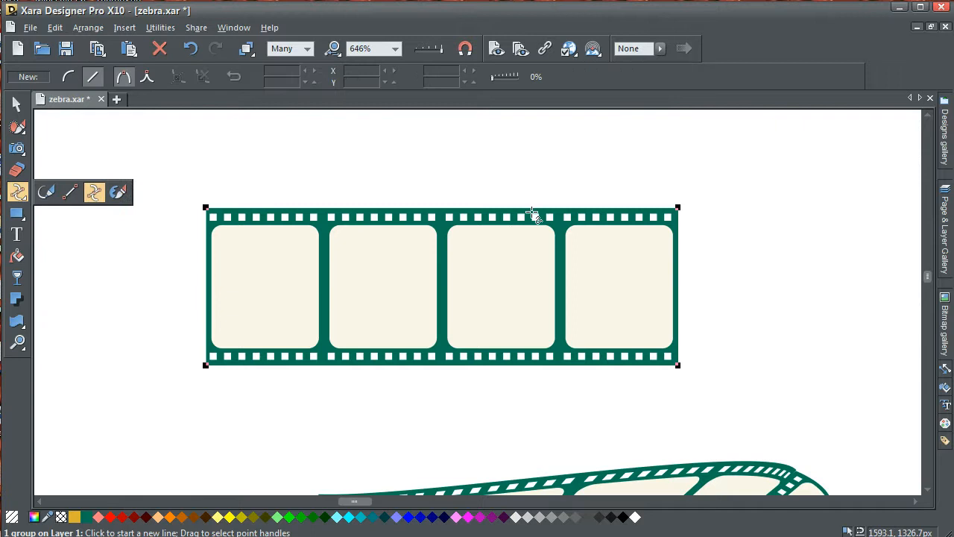
pyautogui.click(559, 196)
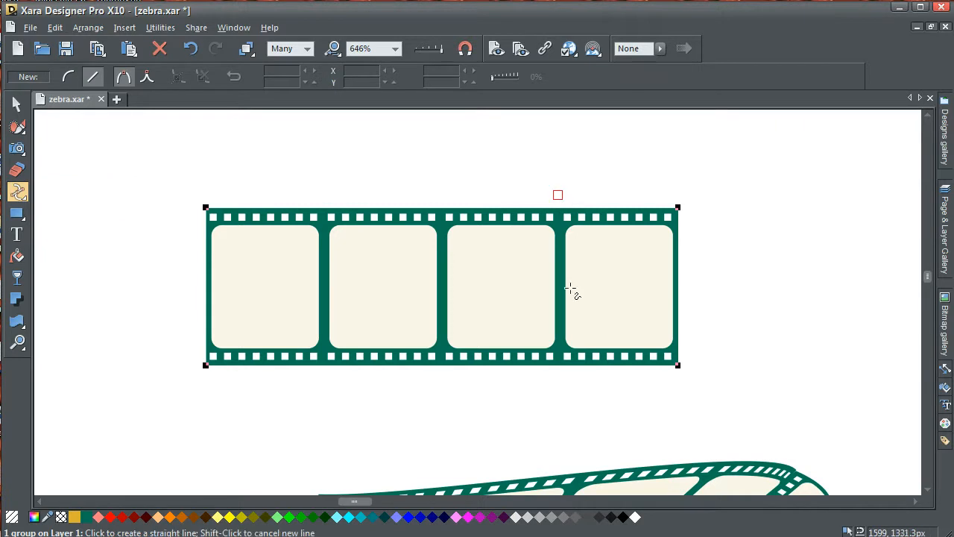
pyautogui.click(582, 398)
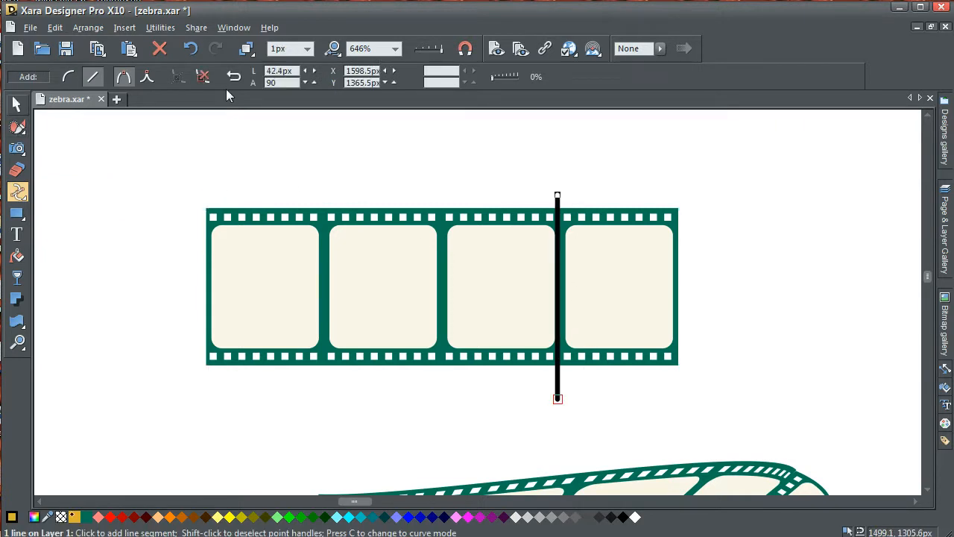
# Set the cutting line's width to 0.25 px and shift it onto the middle of the divider
pyautogui.click(306, 48)
pyautogui.click(300, 73)
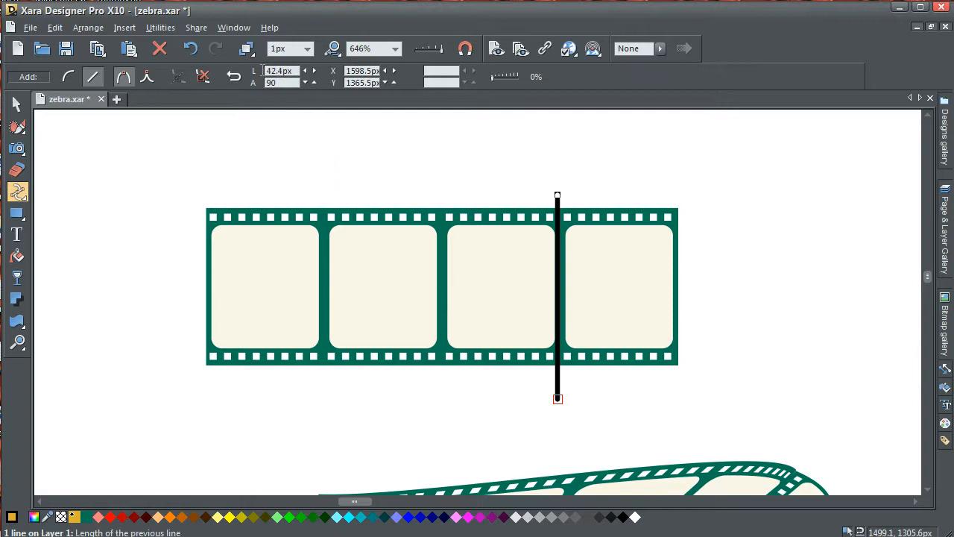
pyautogui.click(16, 104)
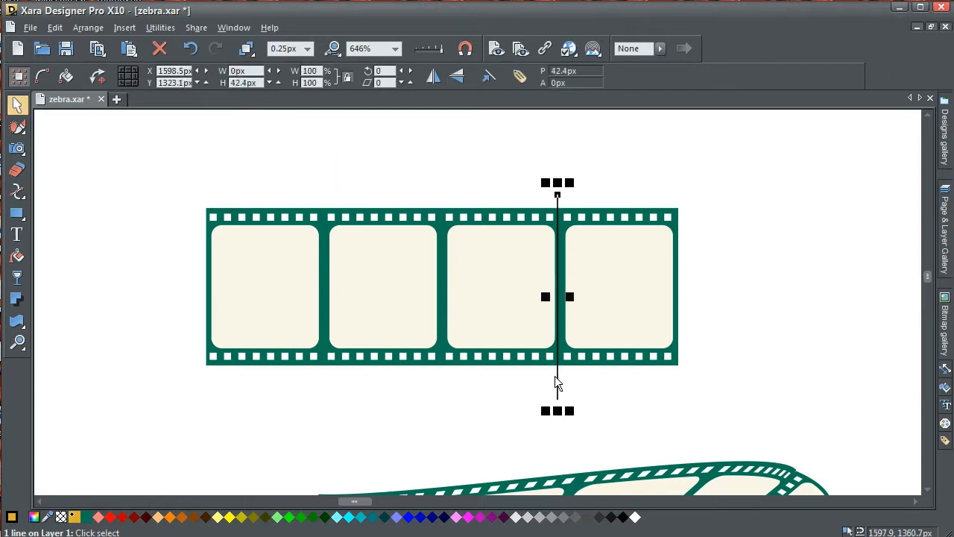
pyautogui.moveTo(556, 376); pyautogui.dragTo(565, 384)
# Slice the copied filmstrip along the vertical line and move the three-frame piece away from the single frame
pyautogui.keyDown('shift'); pyautogui.click(439, 225); pyautogui.keyUp('shift')
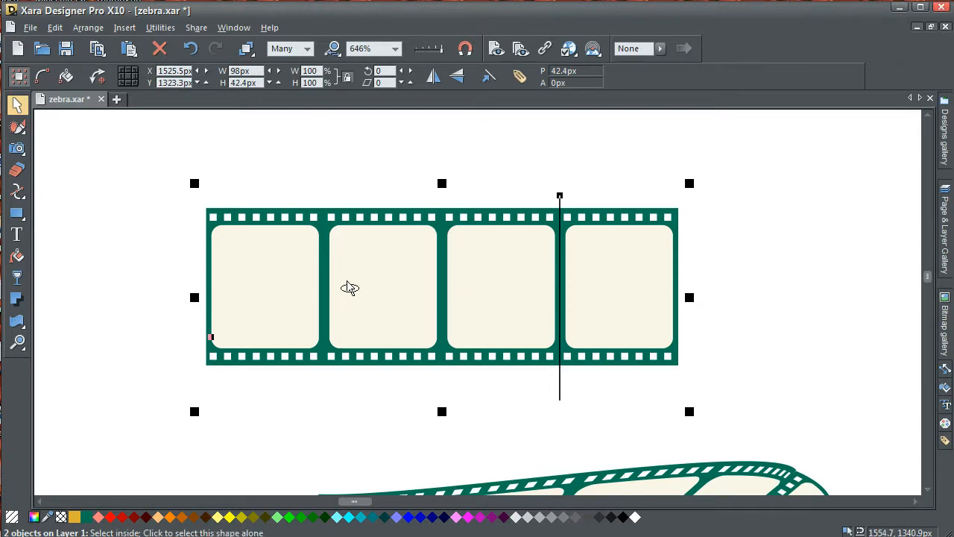
pyautogui.press('Delete')
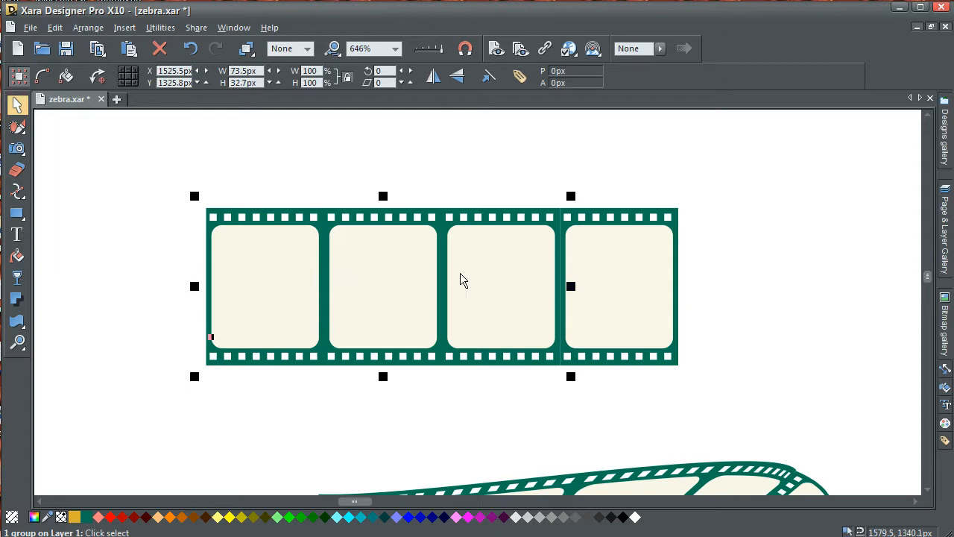
pyautogui.moveTo(445, 284); pyautogui.dragTo(412, 275)
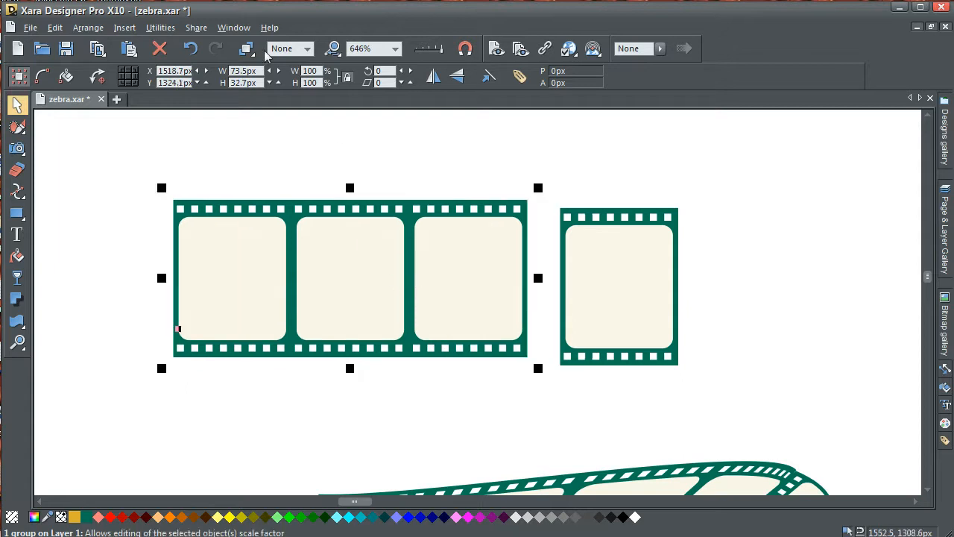
# Park the three-frame filmstrip above the b and place a copy, scaled to about 54 px wide, across the bowl against the stem
pyautogui.click(333, 50)
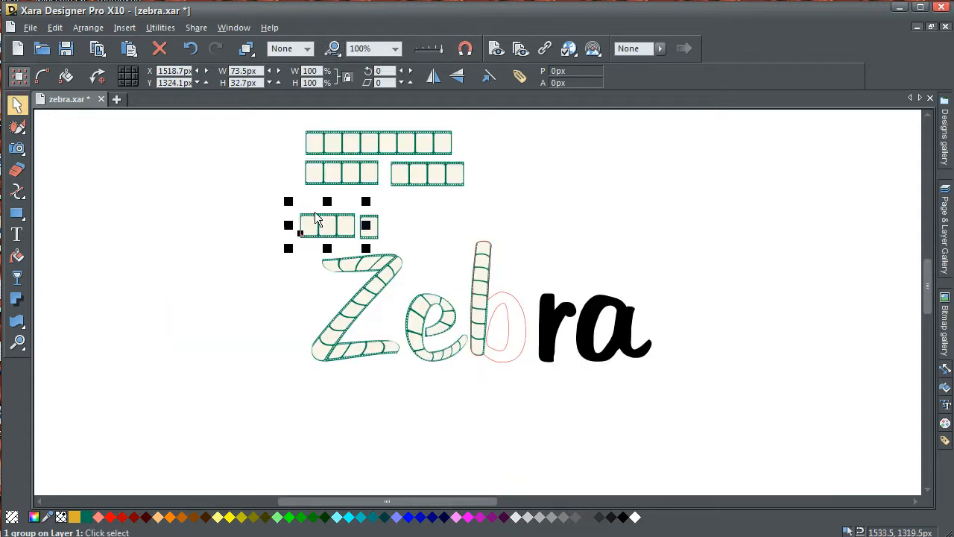
pyautogui.moveTo(319, 222); pyautogui.dragTo(524, 287)
pyautogui.click(19, 342)
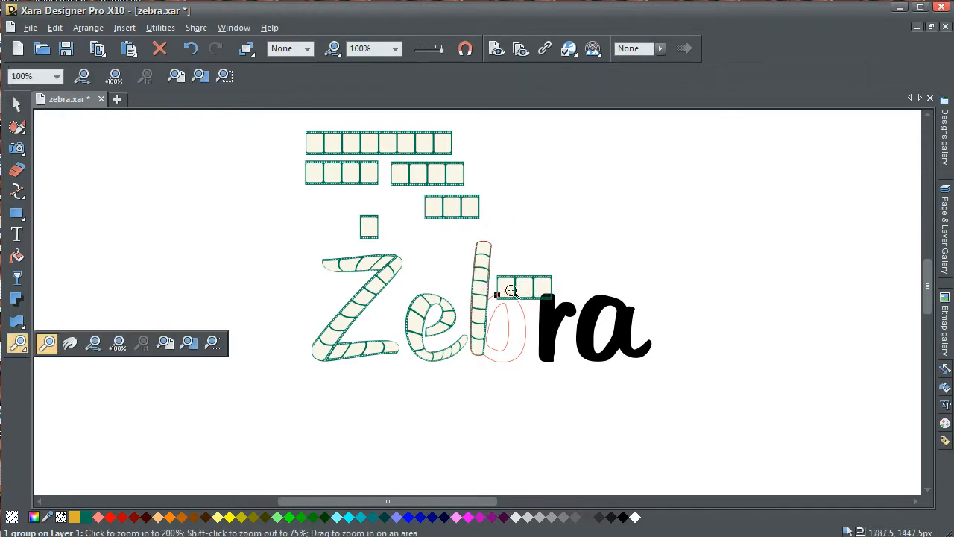
pyautogui.moveTo(460, 260); pyautogui.dragTo(607, 371)
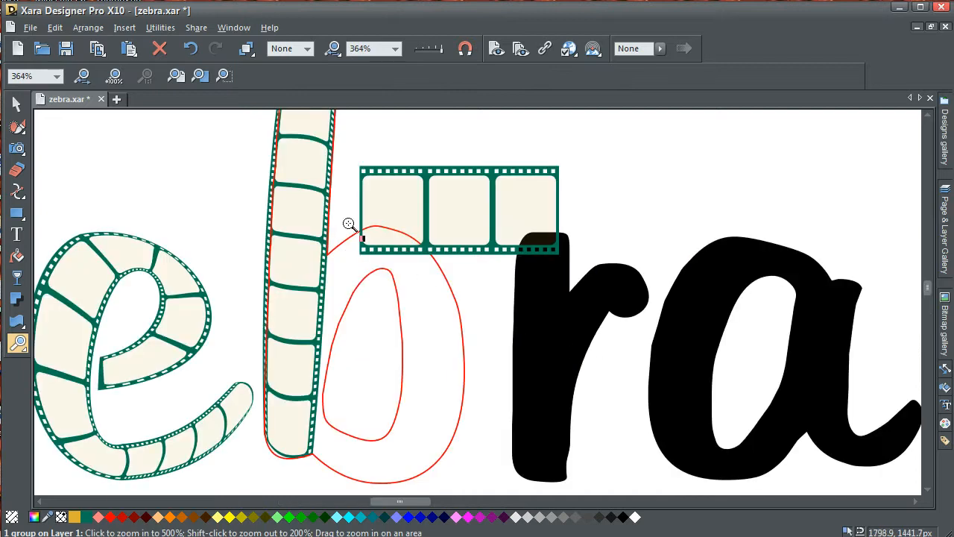
pyautogui.click(17, 104)
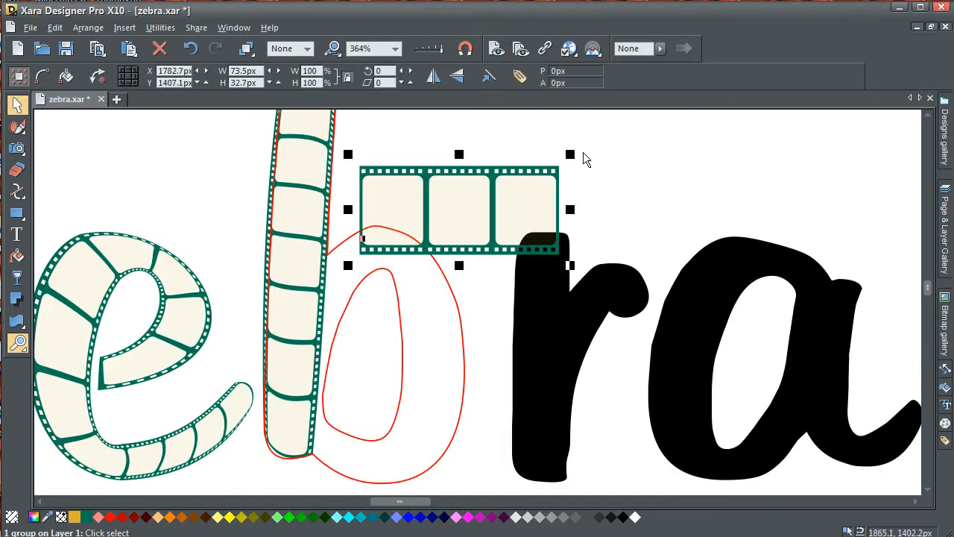
pyautogui.moveTo(570, 155); pyautogui.dragTo(519, 179)
pyautogui.moveTo(428, 239); pyautogui.dragTo(388, 302)
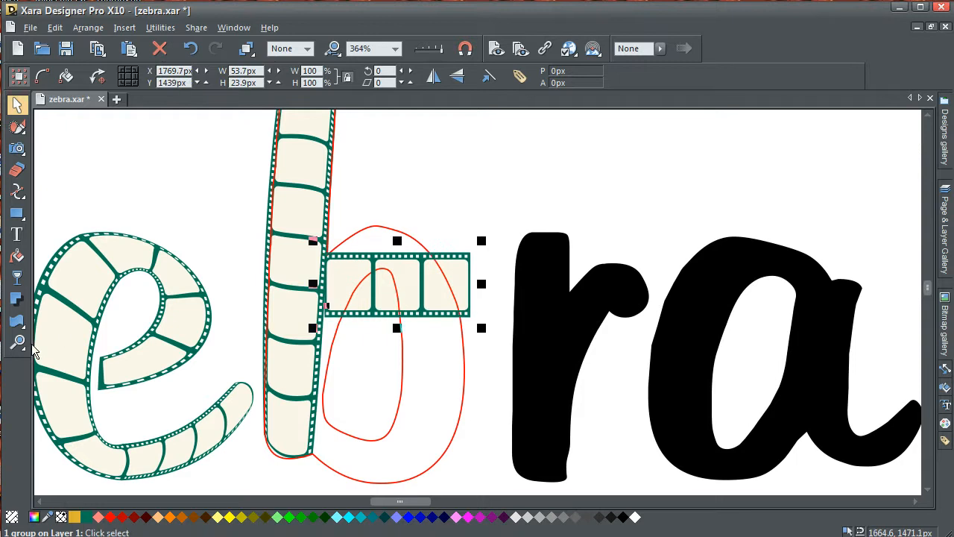
# Apply a rectangular envelope mould to the scaled filmstrip and pull its lower-left corner down along the b's stem
pyautogui.click(16, 320)
pyautogui.click(184, 76)
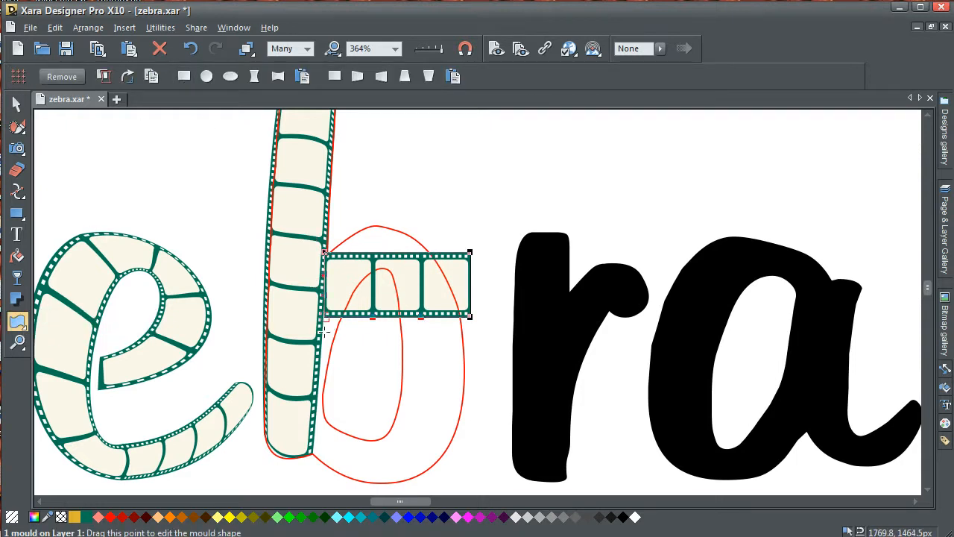
pyautogui.moveTo(324, 317); pyautogui.dragTo(319, 359)
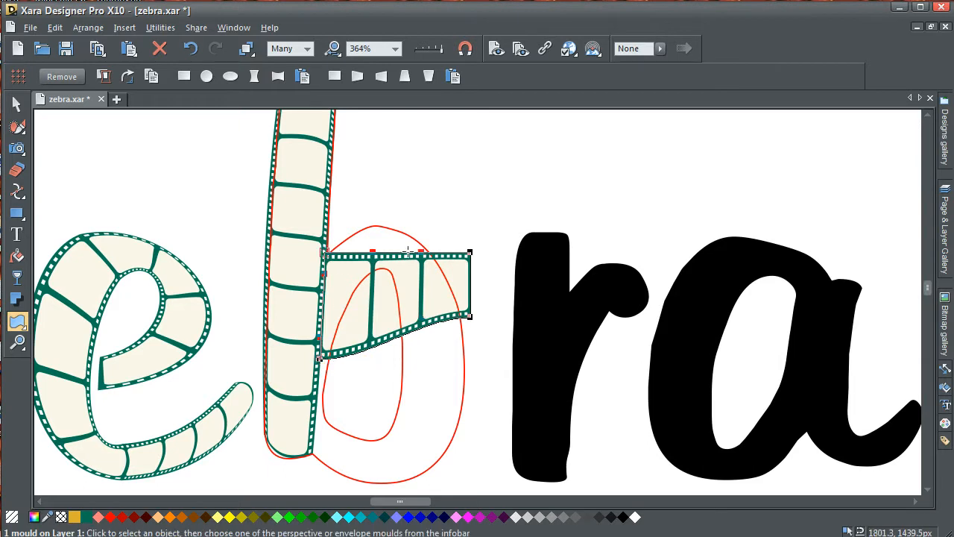
# Fit the envelope's right corners to the bowl's inner and outer outlines and curve its top edge along the outer outline
pyautogui.moveTo(374, 255); pyautogui.dragTo(392, 199)
pyautogui.moveTo(470, 319); pyautogui.dragTo(403, 340)
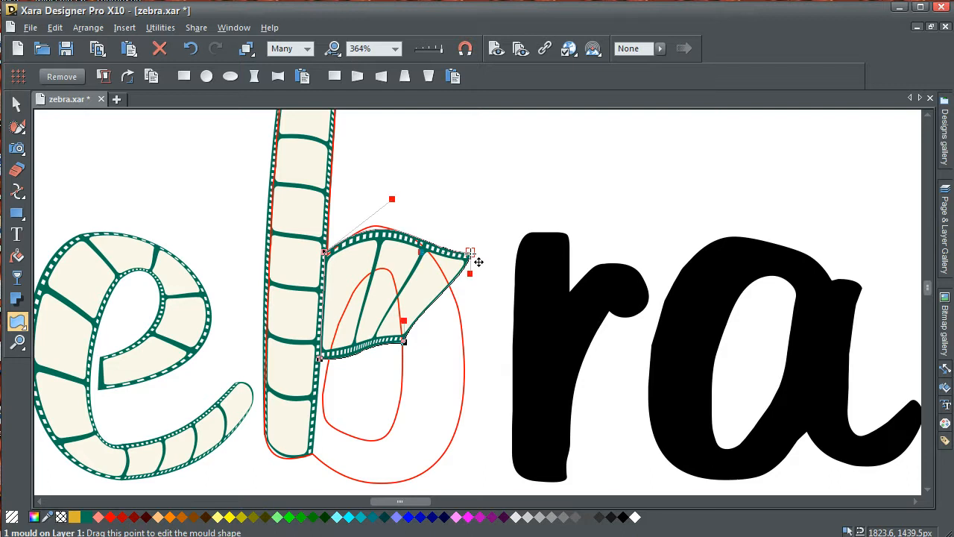
pyautogui.moveTo(469, 255); pyautogui.dragTo(438, 299)
pyautogui.moveTo(396, 277); pyautogui.dragTo(419, 252)
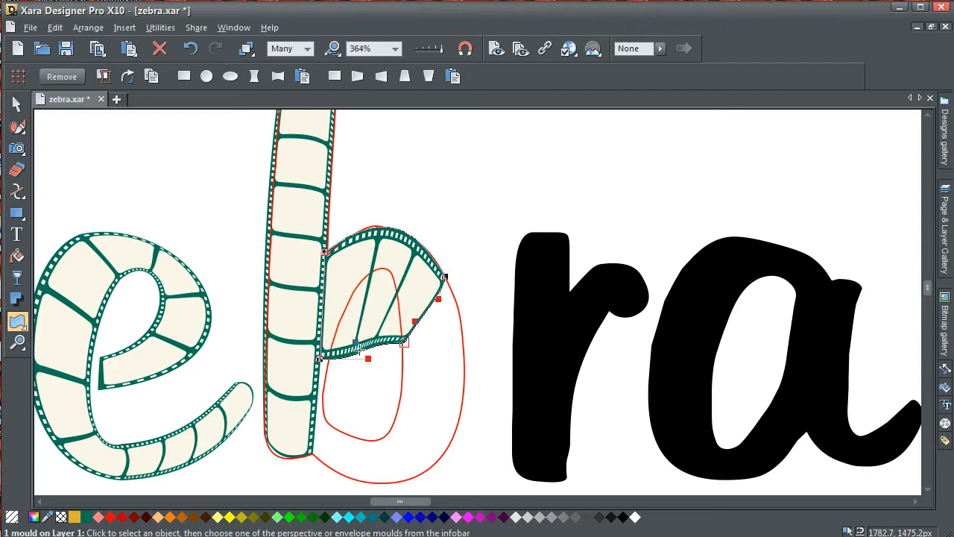
# Bend the envelope's lower edge up around the bowl's inner outline and adjust the curve handles of its side edges
pyautogui.moveTo(356, 342); pyautogui.dragTo(391, 246)
pyautogui.moveTo(363, 345); pyautogui.dragTo(376, 243)
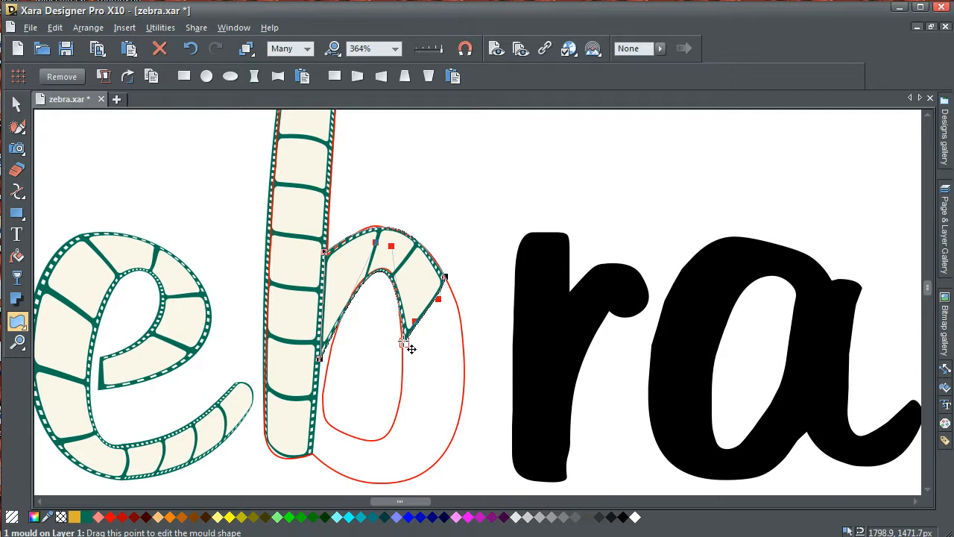
pyautogui.moveTo(424, 330); pyautogui.dragTo(433, 304)
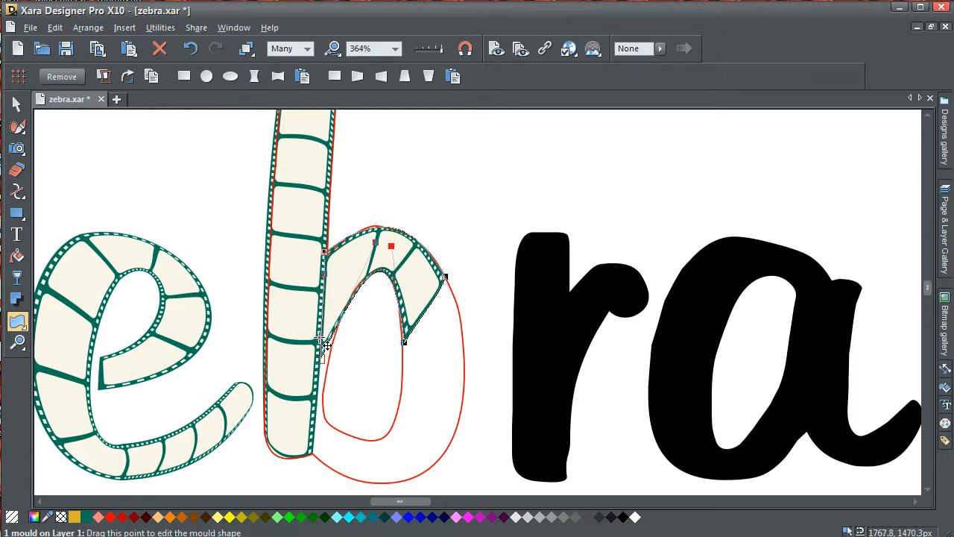
pyautogui.moveTo(326, 344); pyautogui.dragTo(323, 289)
# Refine both curve handles of the envelope's top edge to follow the bowl's outer outline, leaving nothing selected
pyautogui.click(326, 255)
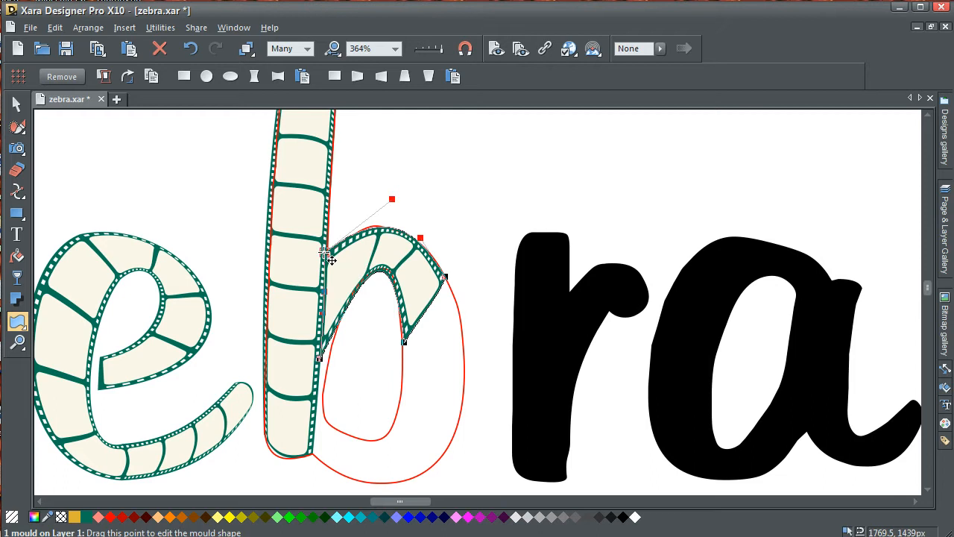
pyautogui.moveTo(392, 200); pyautogui.dragTo(370, 202)
pyautogui.moveTo(421, 238); pyautogui.dragTo(423, 231)
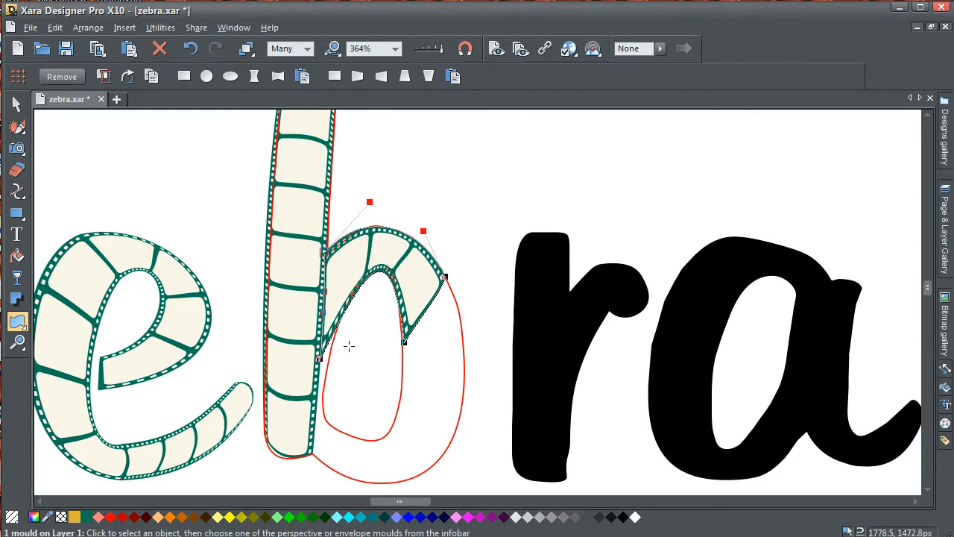
pyautogui.click(17, 103)
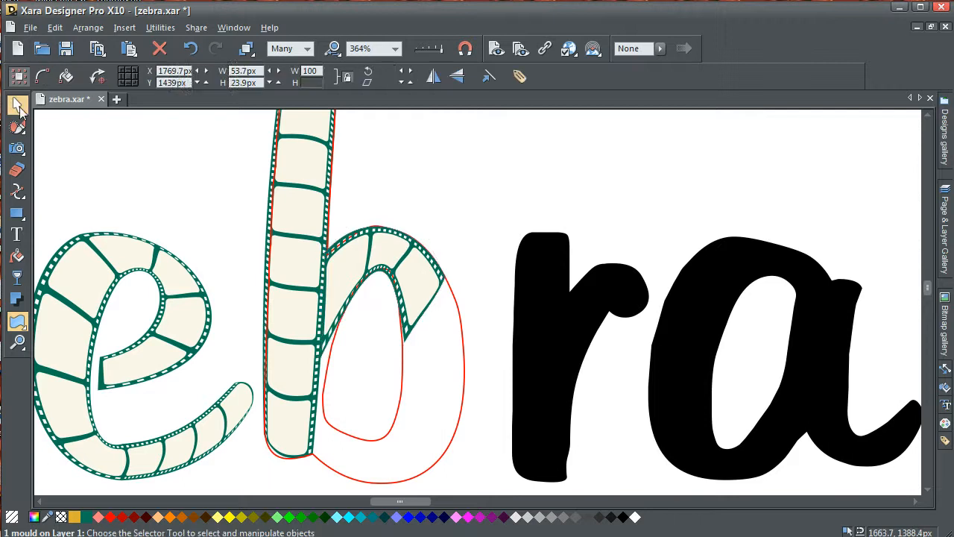
pyautogui.click(111, 149)
# Place another copy of the parked three-frame filmstrip just below the b's bowl
pyautogui.click(334, 48)
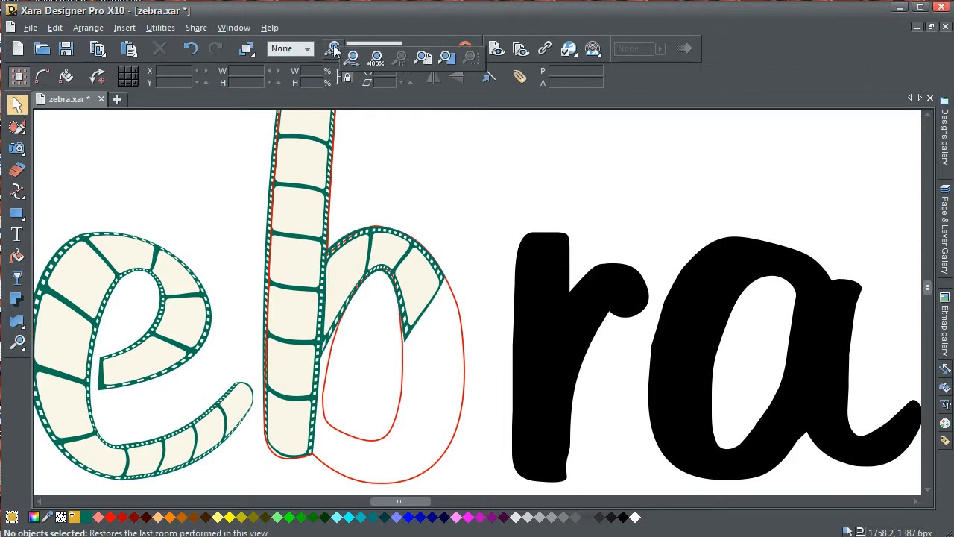
pyautogui.click(334, 48)
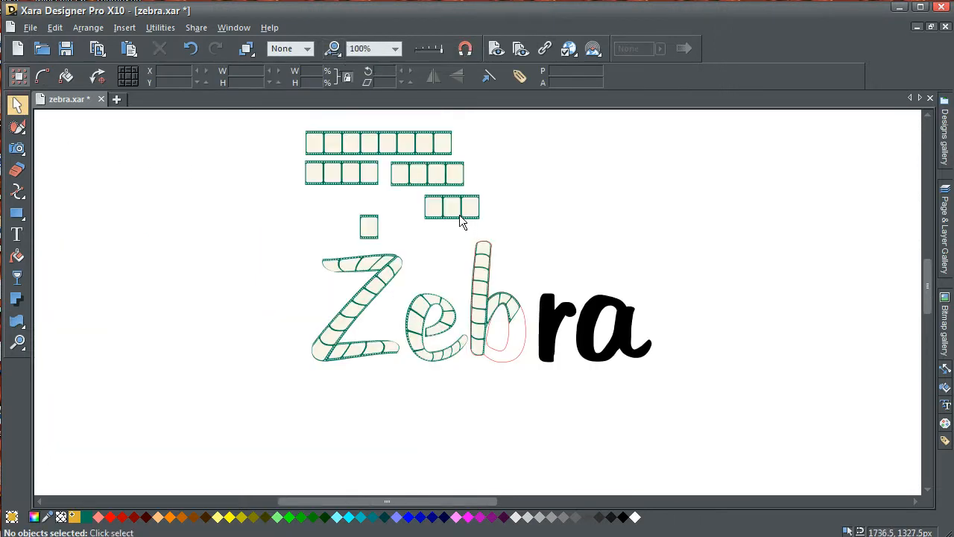
pyautogui.click(453, 217)
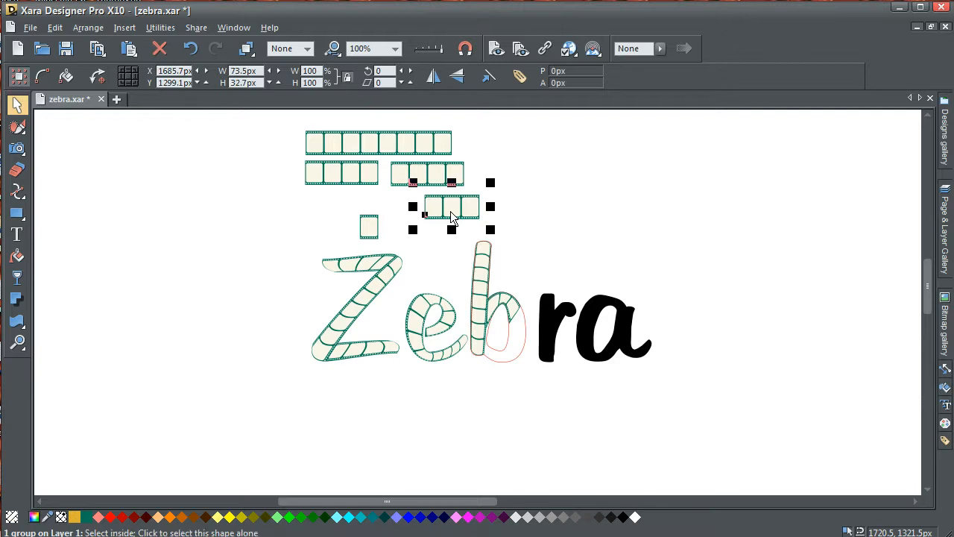
pyautogui.moveTo(450, 211); pyautogui.dragTo(586, 413)
# Apply a rectangular envelope mould to the filmstrip below the b and raise its two left corners onto the stem's right edge
pyautogui.click(18, 341)
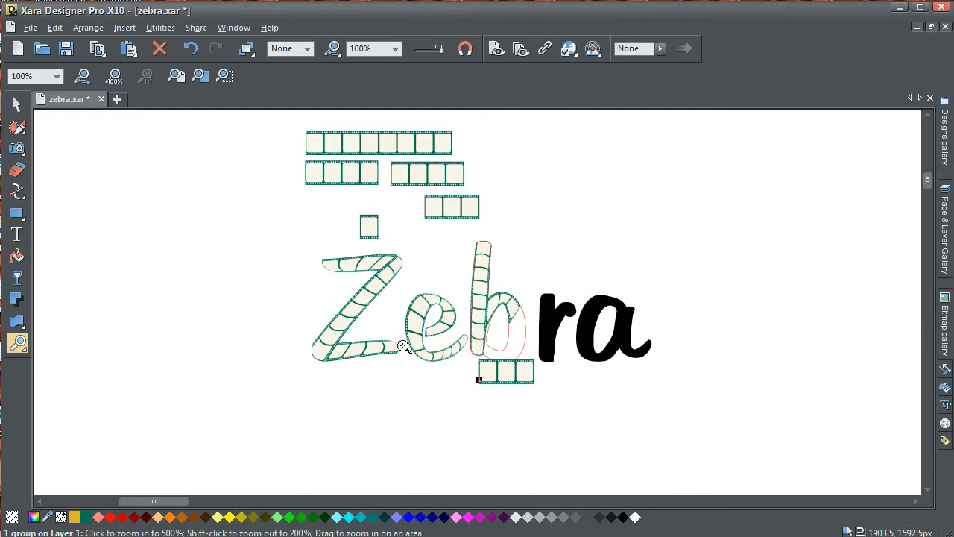
pyautogui.click(16, 104)
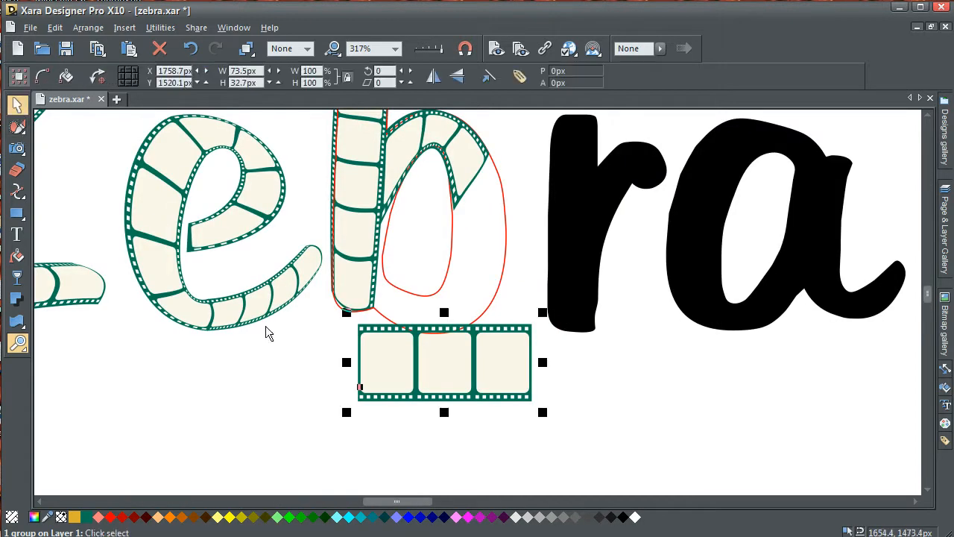
pyautogui.click(363, 385)
pyautogui.click(10, 323)
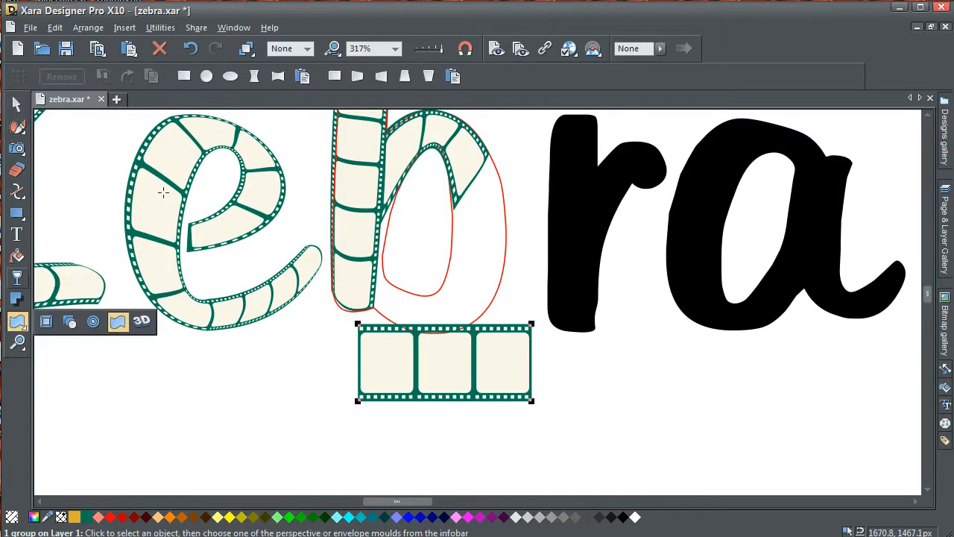
pyautogui.click(184, 75)
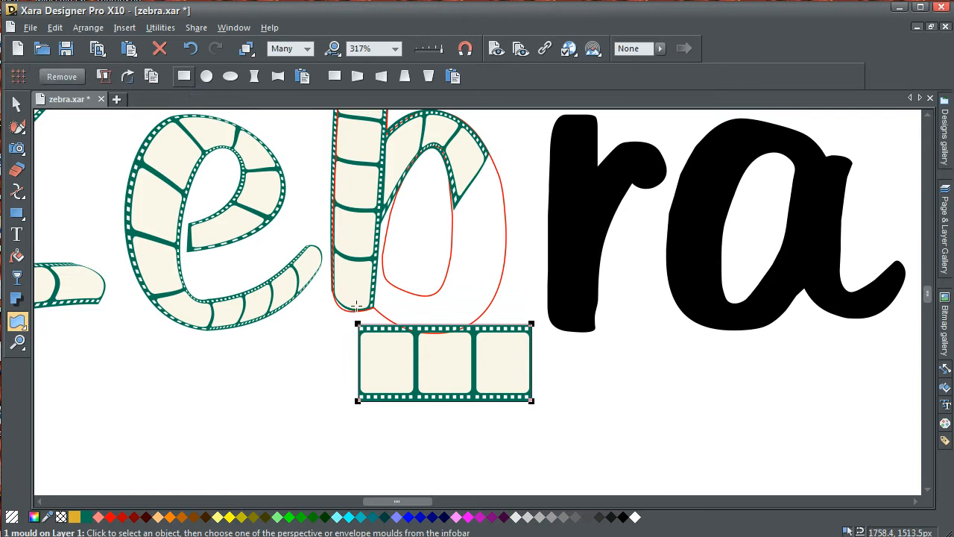
pyautogui.moveTo(359, 326); pyautogui.dragTo(381, 222)
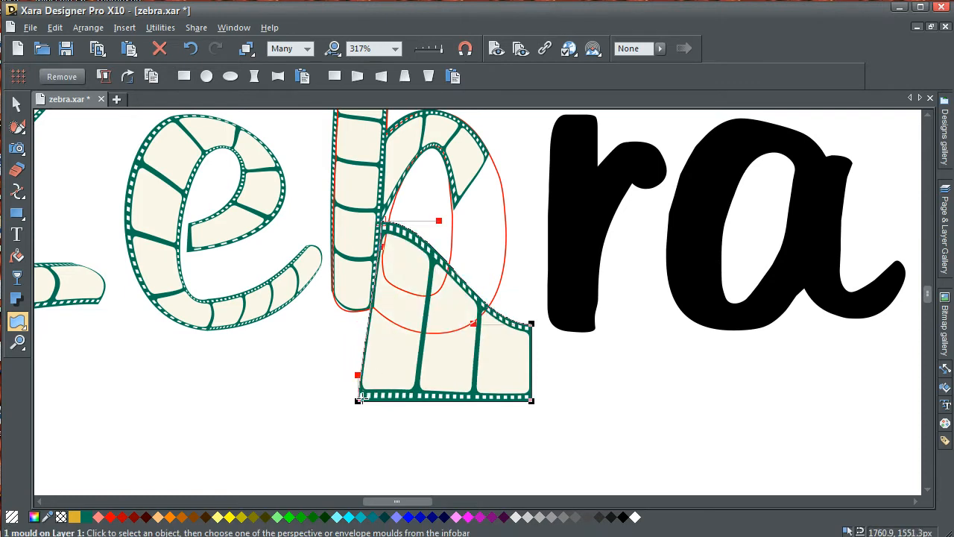
pyautogui.moveTo(361, 401); pyautogui.dragTo(372, 309)
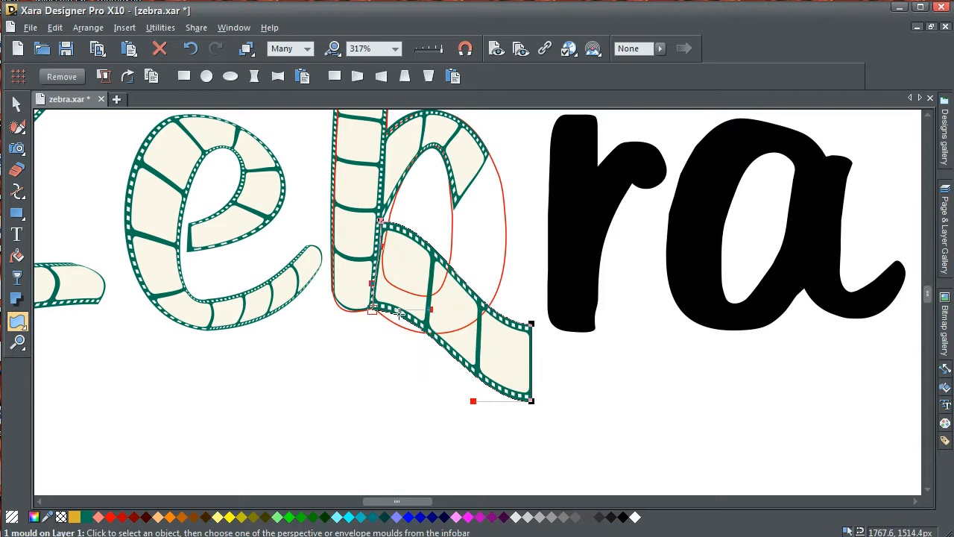
# Move the envelope's two right corners onto the bowl's inner and outer outlines and curve its lower edge along the bowl's bottom
pyautogui.click(449, 272)
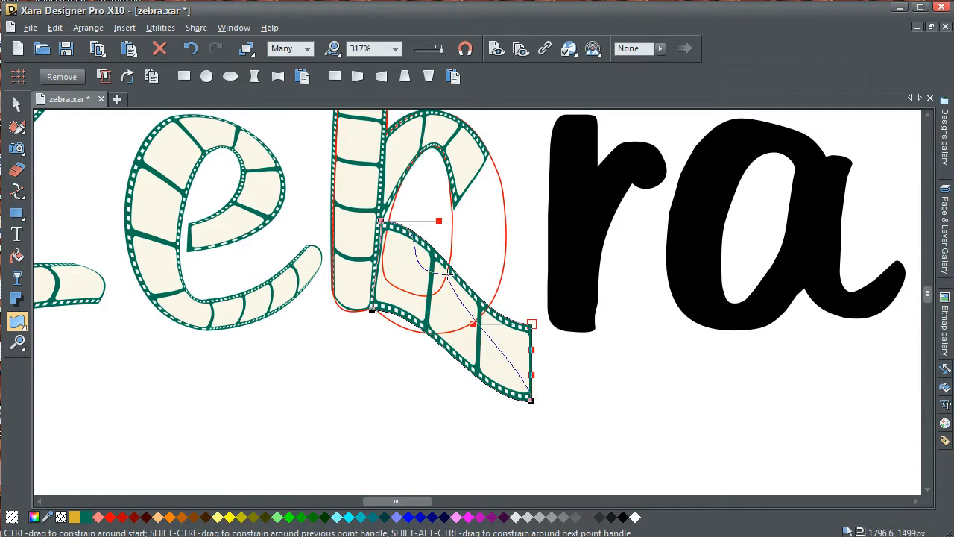
pyautogui.moveTo(448, 273); pyautogui.dragTo(447, 273)
pyautogui.moveTo(532, 401); pyautogui.dragTo(478, 318)
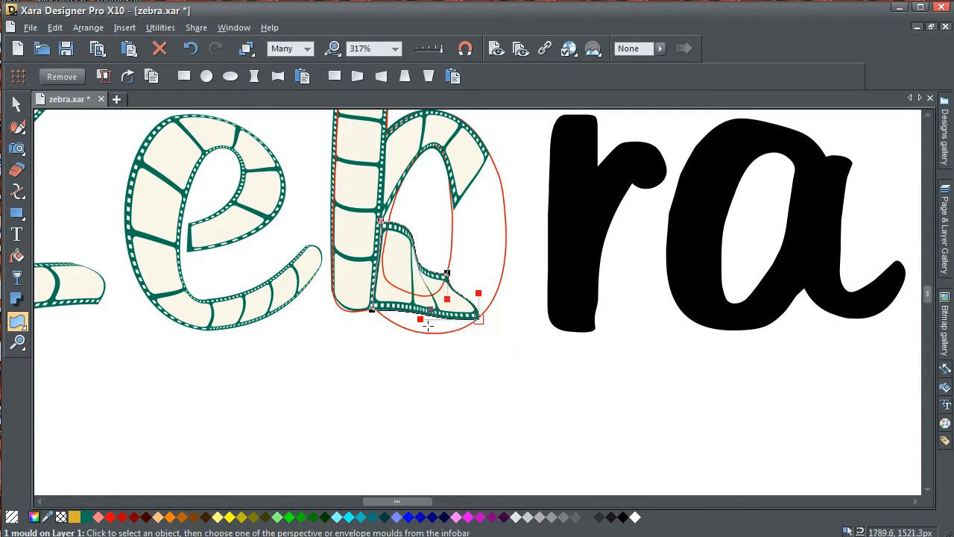
pyautogui.moveTo(420, 318); pyautogui.dragTo(458, 344)
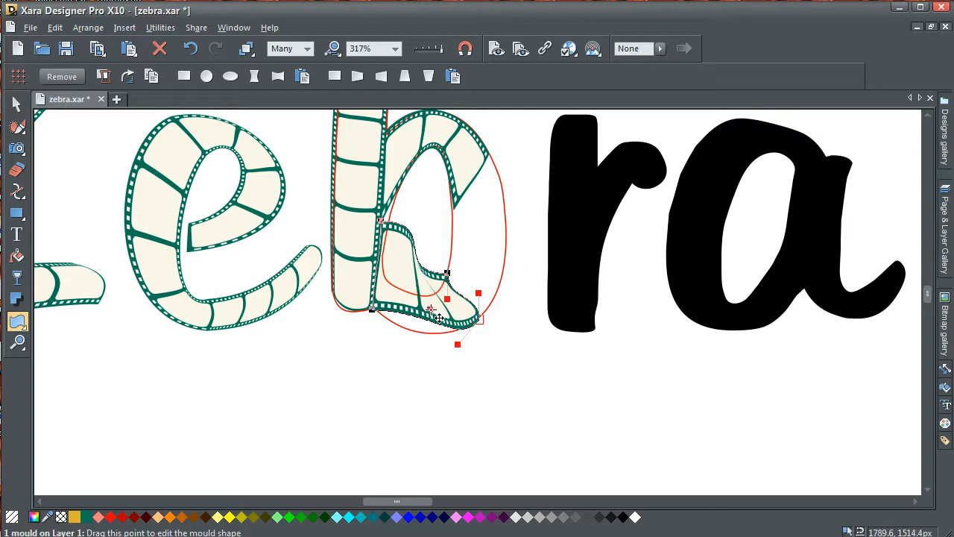
pyautogui.moveTo(430, 309); pyautogui.dragTo(409, 337)
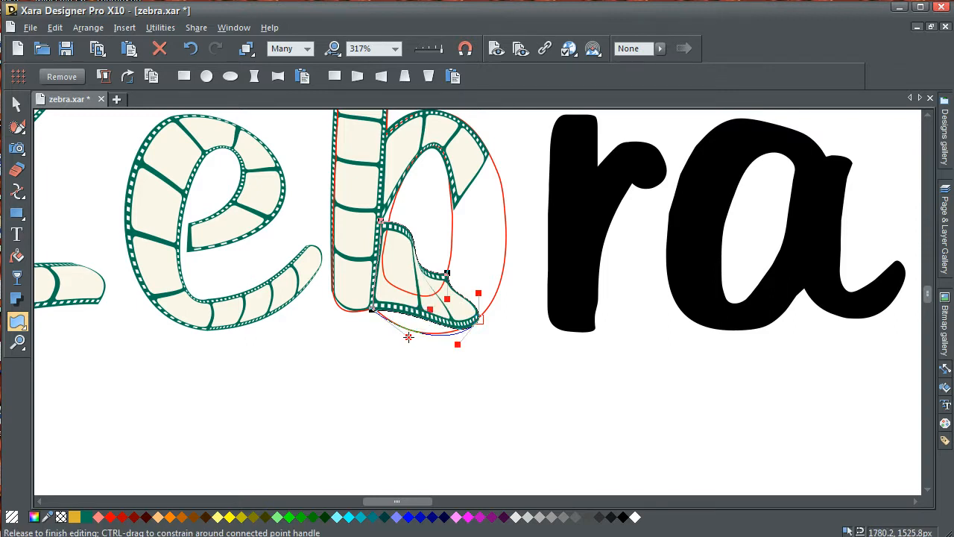
# Curve the envelope's upper edge along the lower part of the bowl's inner outline using both of its handles
pyautogui.click(382, 223)
pyautogui.moveTo(400, 282); pyautogui.dragTo(422, 309)
pyautogui.moveTo(447, 231); pyautogui.dragTo(401, 239)
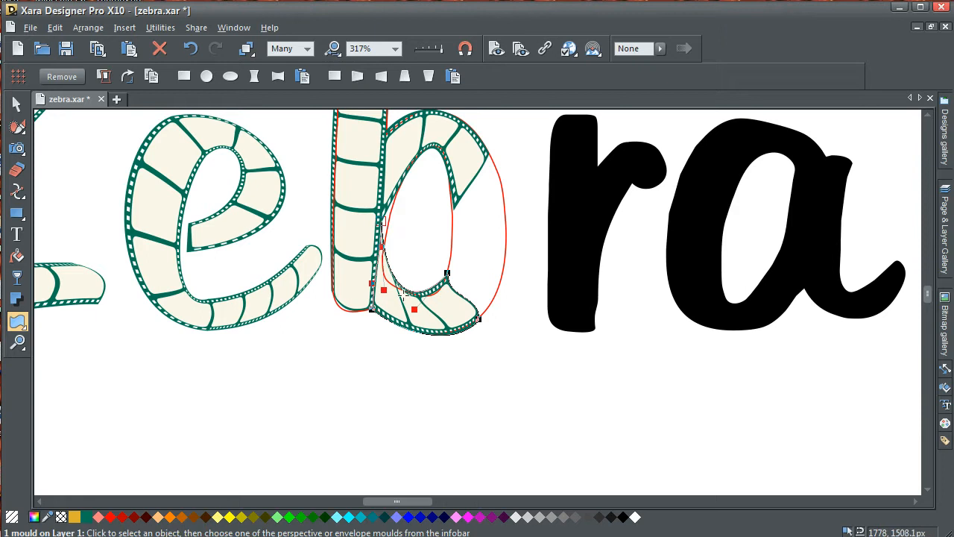
pyautogui.moveTo(382, 292); pyautogui.dragTo(378, 296)
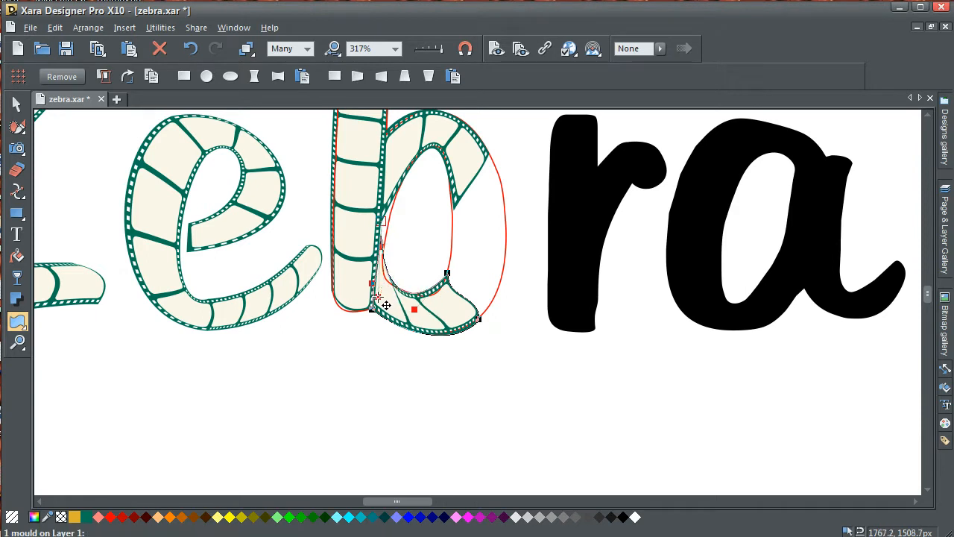
# Adjust the curve handles of the envelope's edge along the stem and the stem-end handle of its inner edge
pyautogui.click(18, 342)
pyautogui.moveTo(330, 182); pyautogui.dragTo(585, 374)
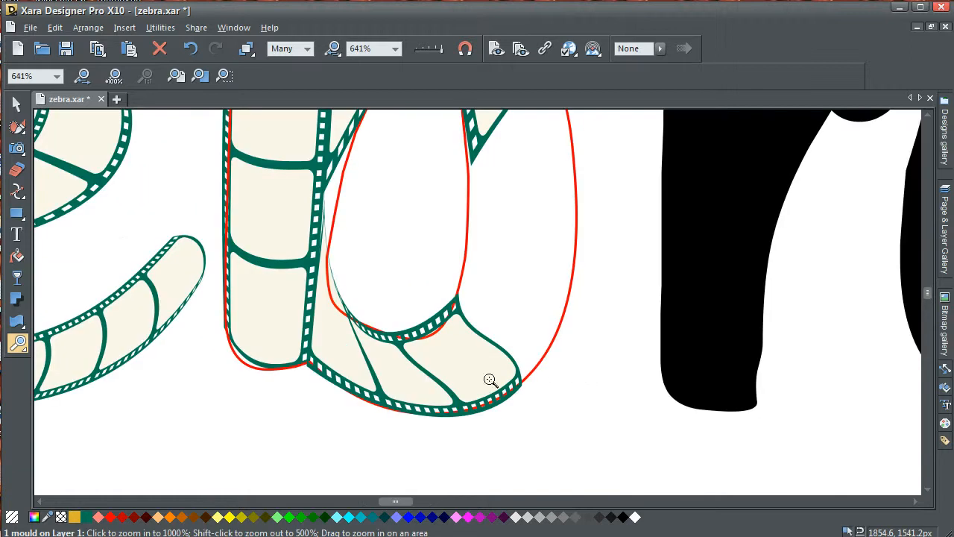
pyautogui.click(18, 320)
pyautogui.click(310, 363)
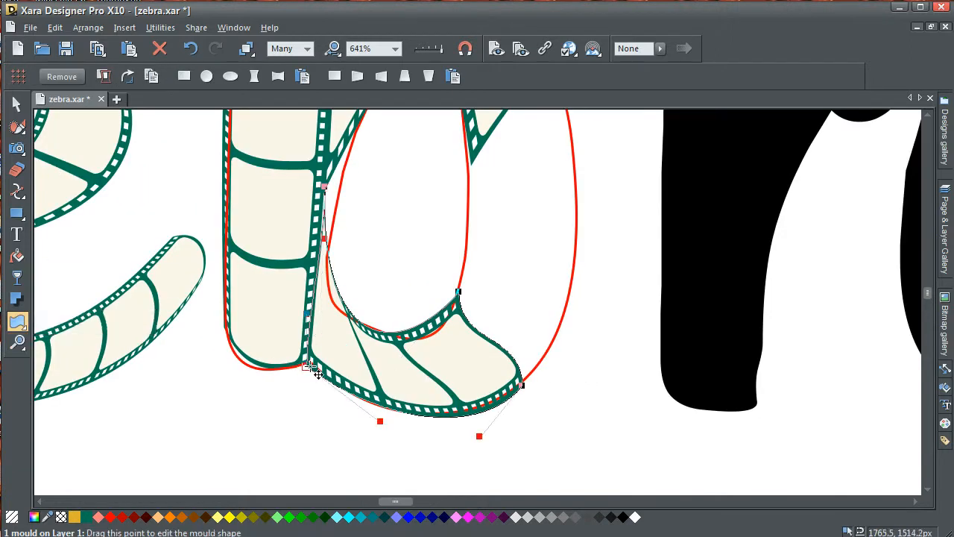
pyautogui.moveTo(307, 313); pyautogui.dragTo(310, 304)
pyautogui.click(330, 199)
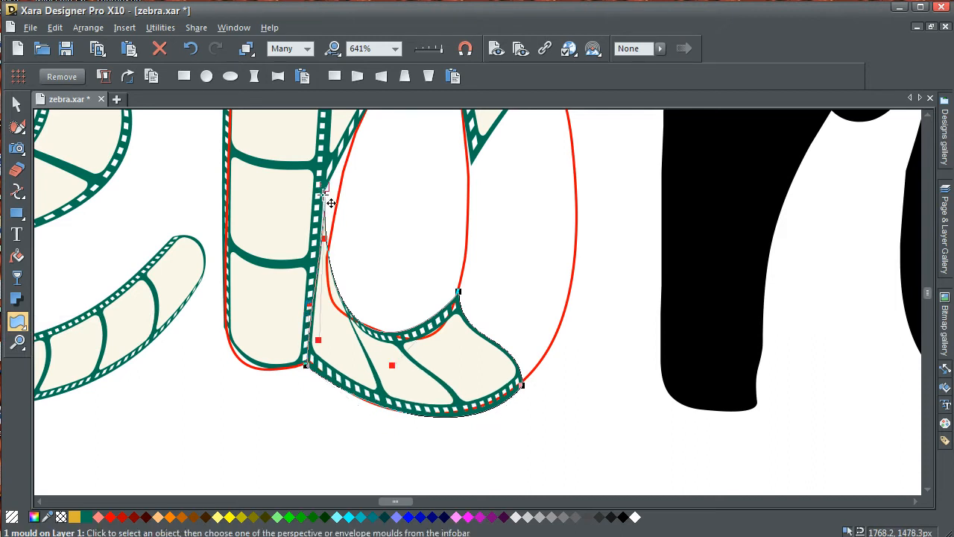
pyautogui.moveTo(330, 349); pyautogui.dragTo(326, 344)
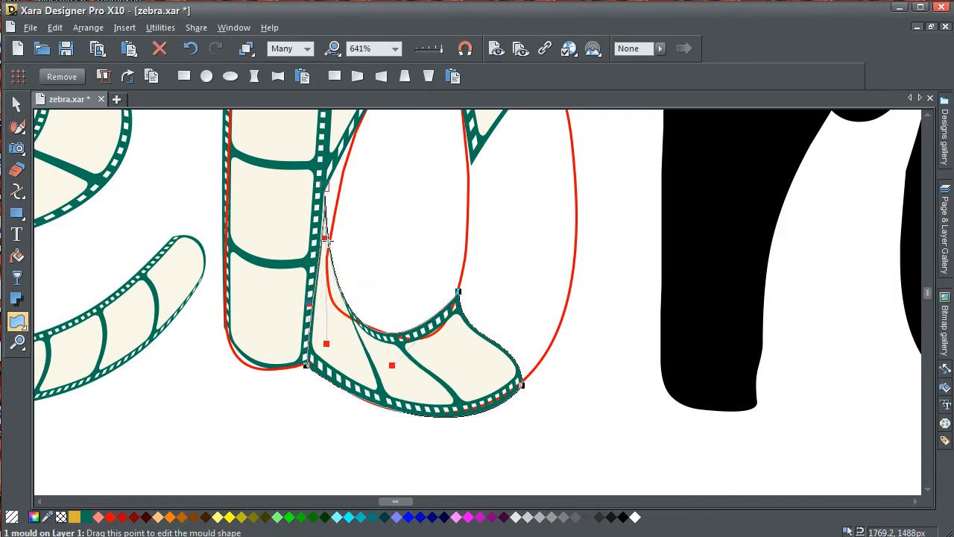
pyautogui.moveTo(330, 245); pyautogui.dragTo(312, 302)
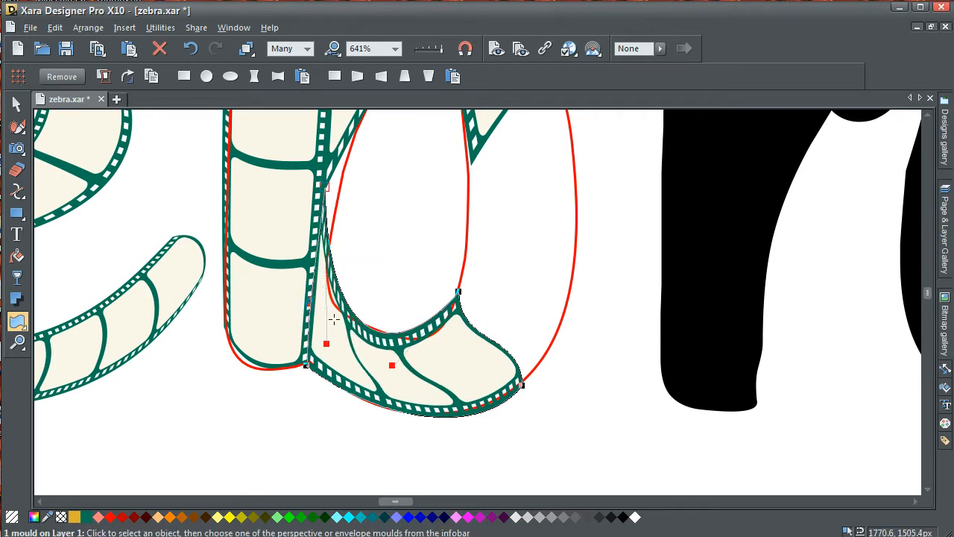
# Refine the inner edge's stem-end handle and both handles of the lower edge to fit the bottom of the bowl
pyautogui.click(309, 366)
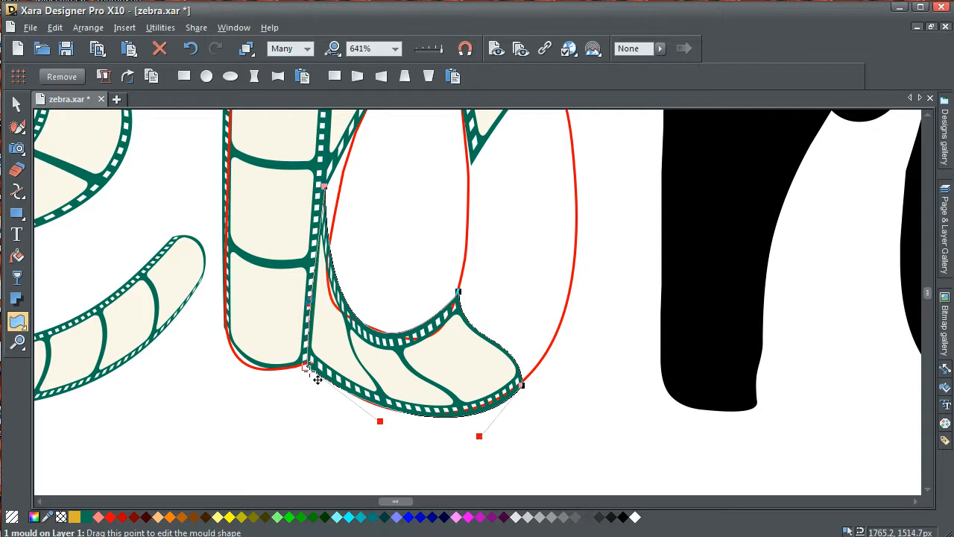
pyautogui.click(324, 190)
pyautogui.moveTo(326, 343); pyautogui.dragTo(340, 366)
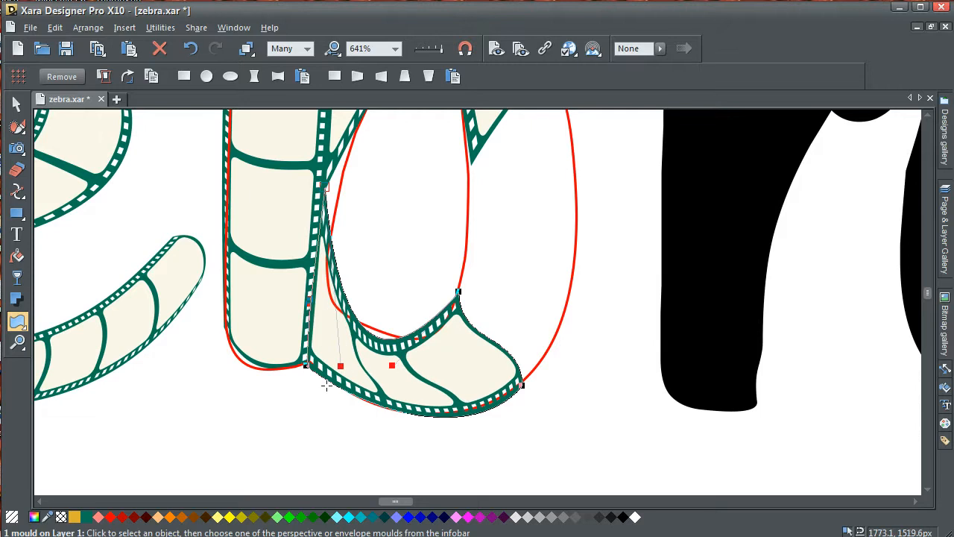
pyautogui.click(318, 380)
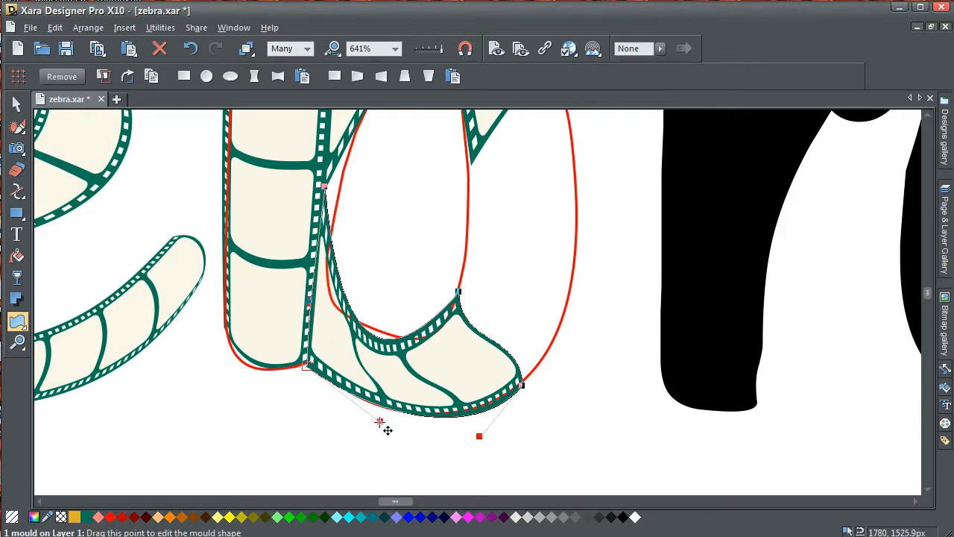
pyautogui.moveTo(380, 423); pyautogui.dragTo(348, 415)
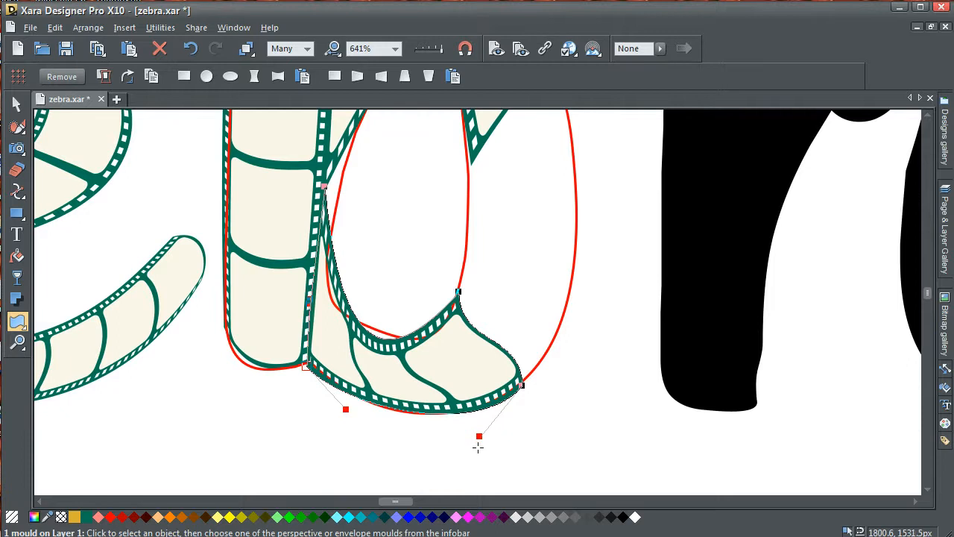
pyautogui.moveTo(479, 437); pyautogui.dragTo(459, 444)
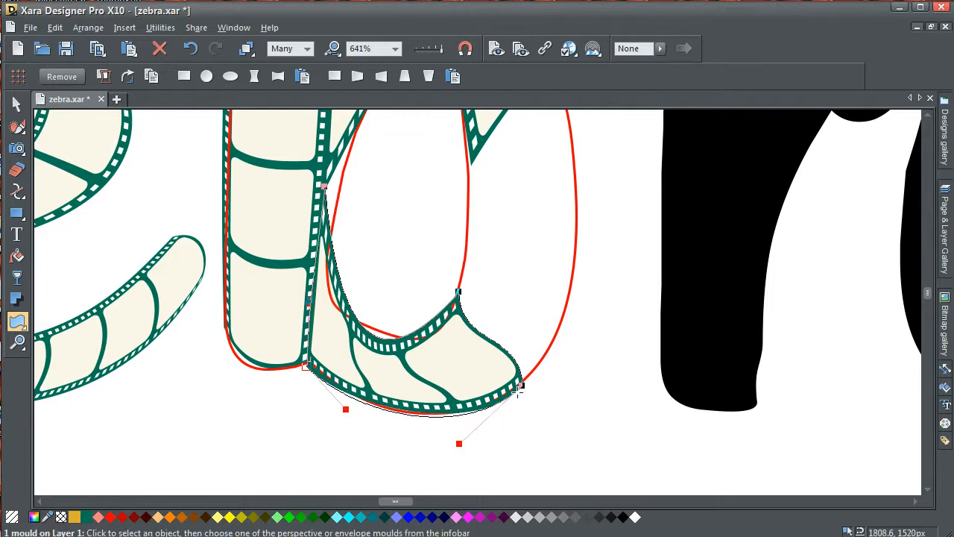
# Straighten the lower strip's free end between the bowl's inner and outer outlines, leaving nothing selected
pyautogui.click(522, 386)
pyautogui.moveTo(522, 334); pyautogui.dragTo(503, 352)
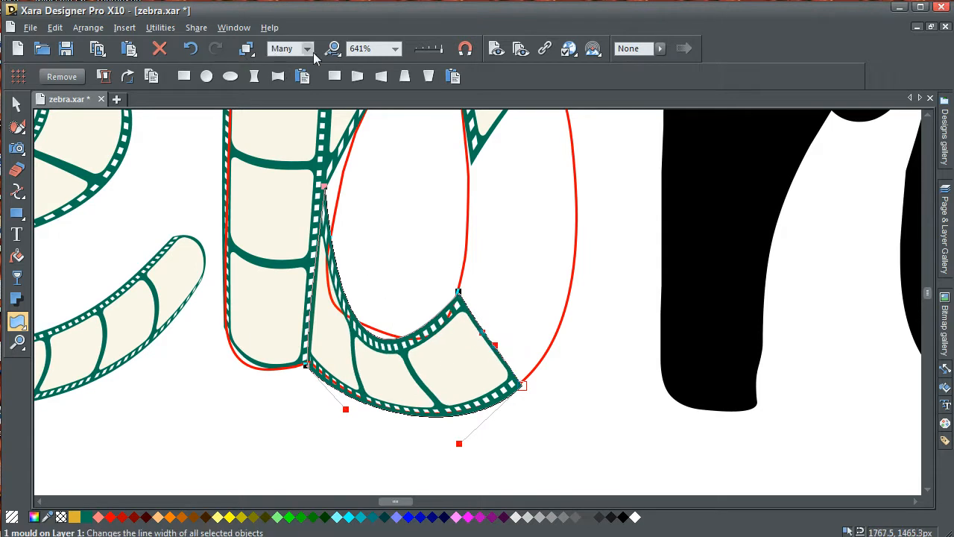
pyautogui.click(334, 50)
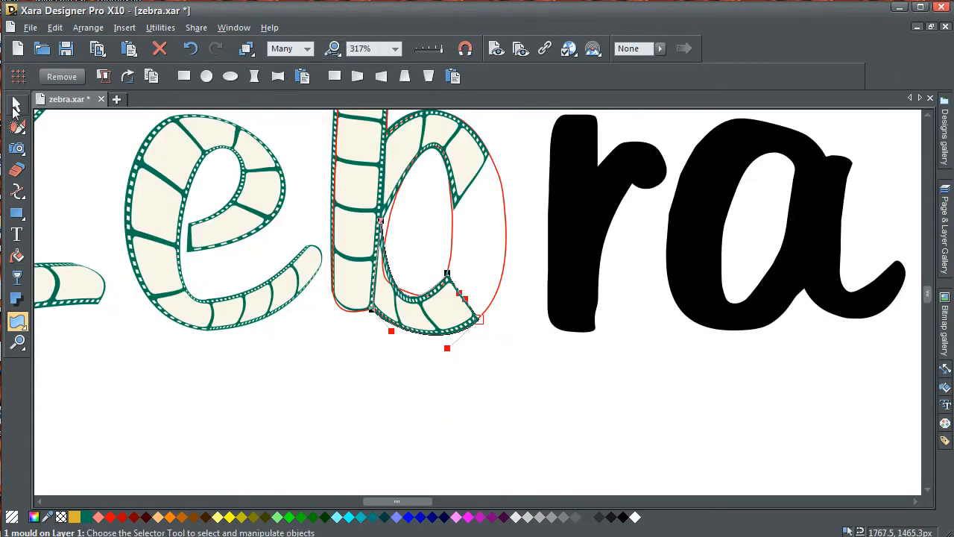
pyautogui.click(16, 105)
pyautogui.click(102, 144)
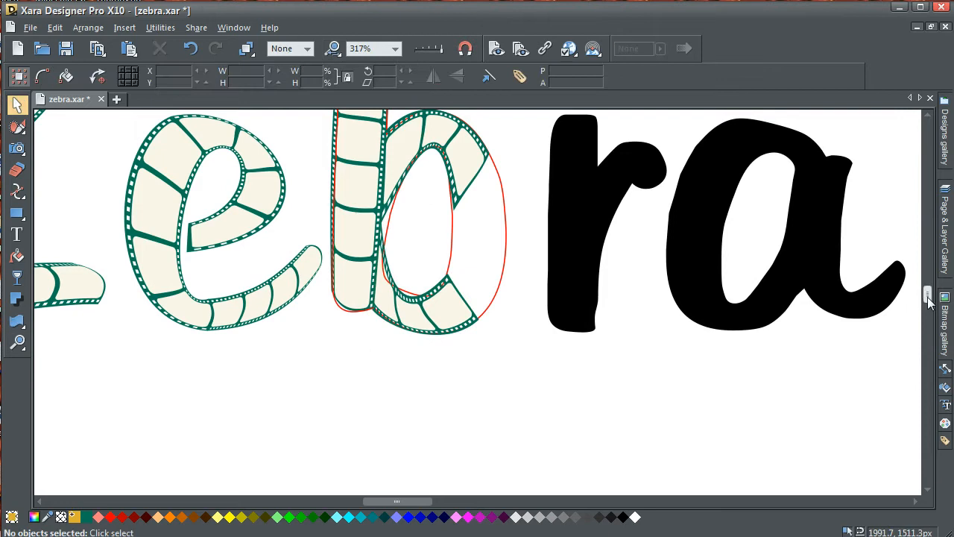
# Place another copy of the parked three-frame filmstrip beside the gap in the b's bowl, scaled to about 61.5 × 27.3 px
pyautogui.moveTo(927, 295); pyautogui.dragTo(928, 272)
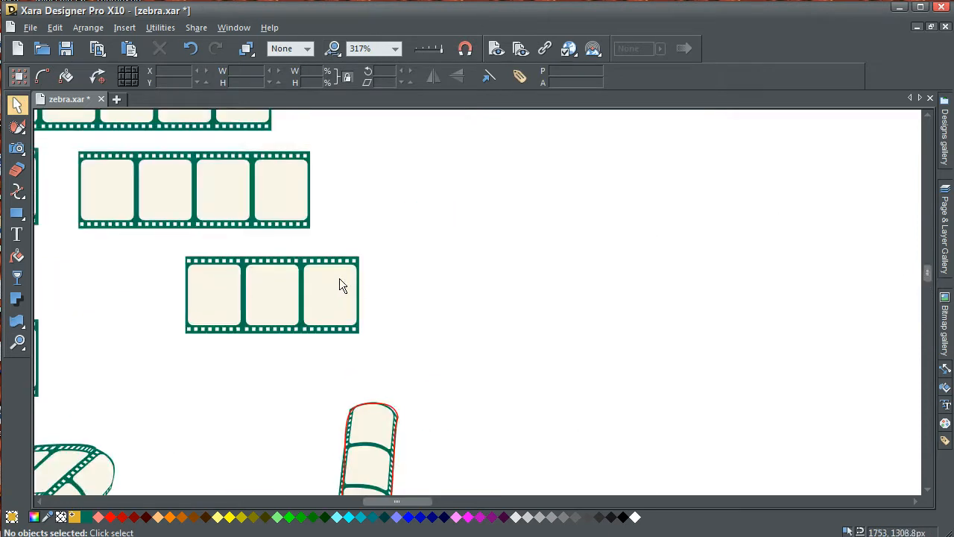
pyautogui.click(295, 274)
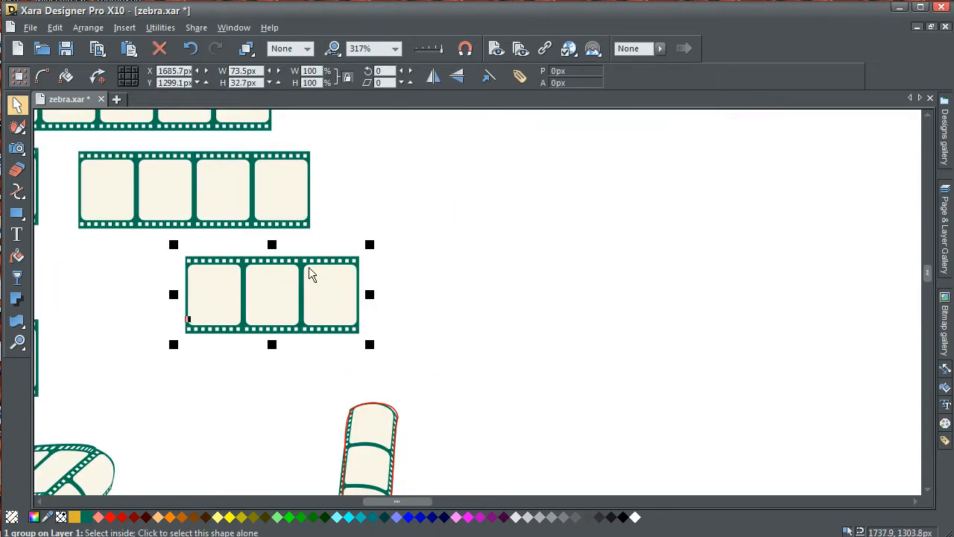
pyautogui.moveTo(312, 274); pyautogui.dragTo(537, 433)
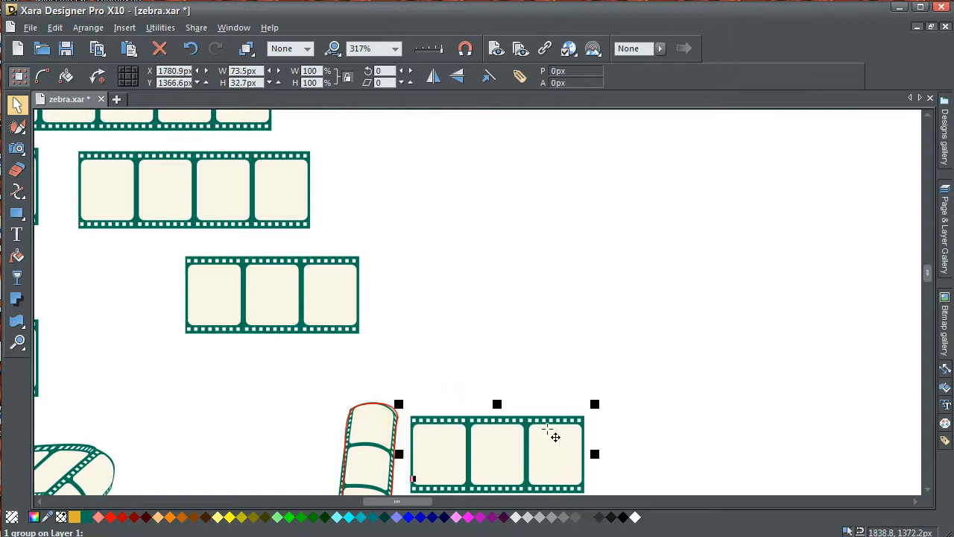
pyautogui.moveTo(926, 267); pyautogui.dragTo(926, 286)
pyautogui.hotkey('shift', 'Down')
pyautogui.hotkey('shift', 'Down')
pyautogui.hotkey('shift', 'Down')
pyautogui.hotkey('shift', 'Down')
pyautogui.hotkey('shift', 'Down')
pyautogui.hotkey('shift', 'Down')
pyautogui.hotkey('shift', 'Down')
pyautogui.hotkey('shift', 'Down')
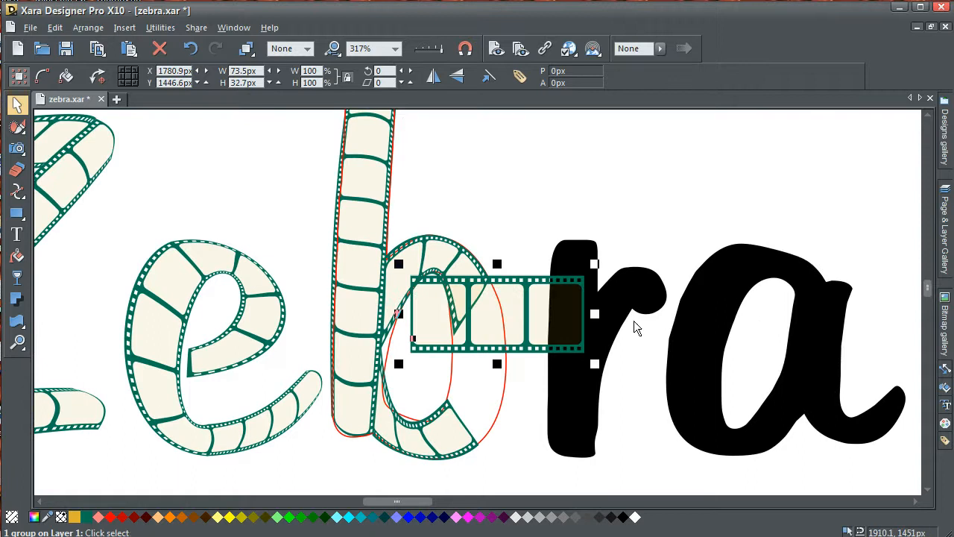
pyautogui.moveTo(596, 264); pyautogui.dragTo(599, 358)
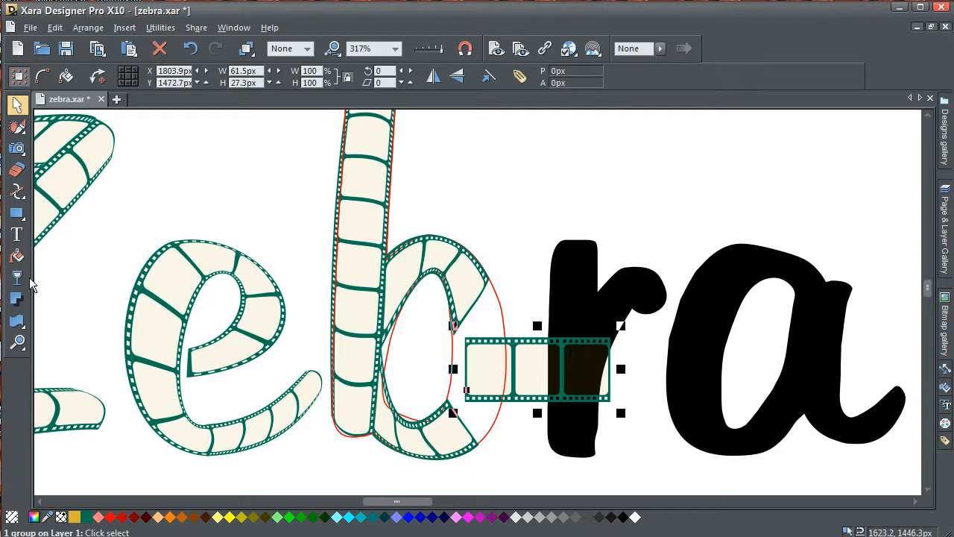
# Apply a rectangular envelope mould to the new filmstrip and join its two left corners to the end of the bowl's upper strip
pyautogui.click(17, 322)
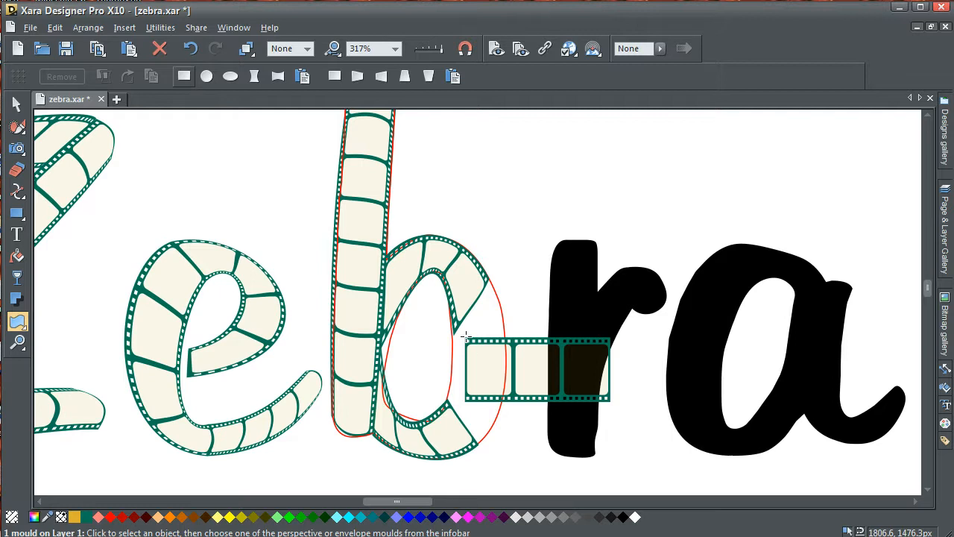
pyautogui.click(463, 337)
pyautogui.moveTo(475, 345); pyautogui.dragTo(490, 280)
pyautogui.moveTo(464, 398); pyautogui.dragTo(451, 334)
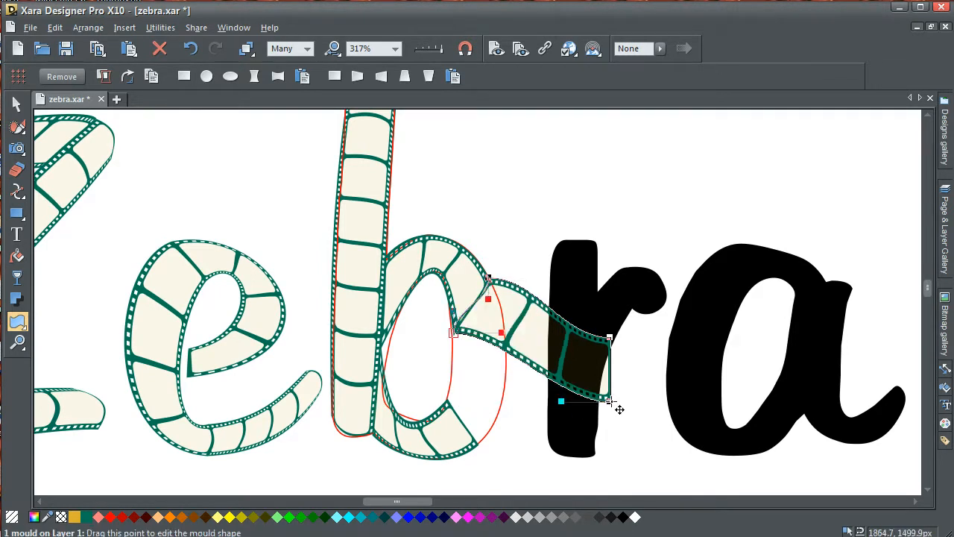
# Move the envelope's two right corners to the end of the bowl's lower strip and curve its outer edge along the outer outline
pyautogui.moveTo(610, 401); pyautogui.dragTo(440, 394)
pyautogui.moveTo(610, 339); pyautogui.dragTo(509, 430)
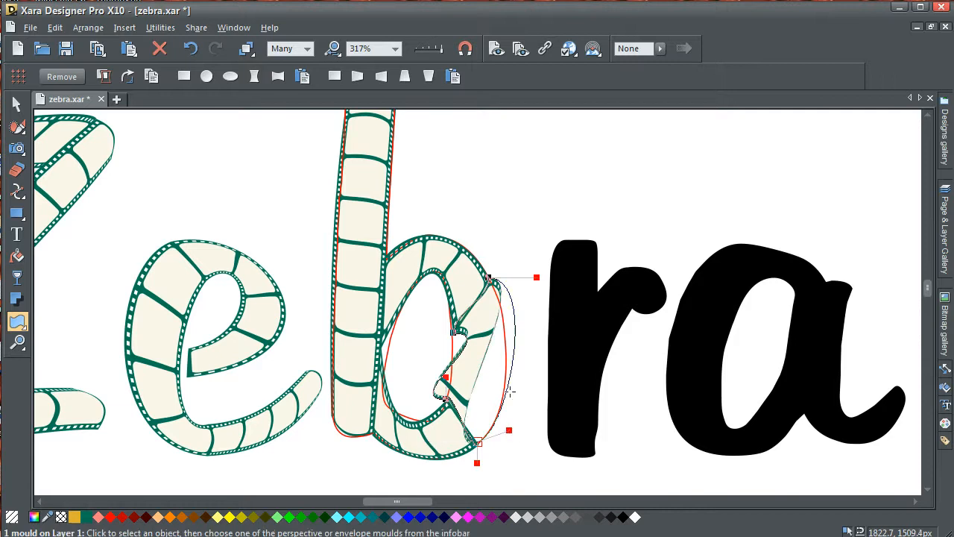
pyautogui.moveTo(513, 307)
pyautogui.mouseDown()
pyautogui.moveTo(514, 320)
pyautogui.moveTo(500, 319)
pyautogui.mouseUp()
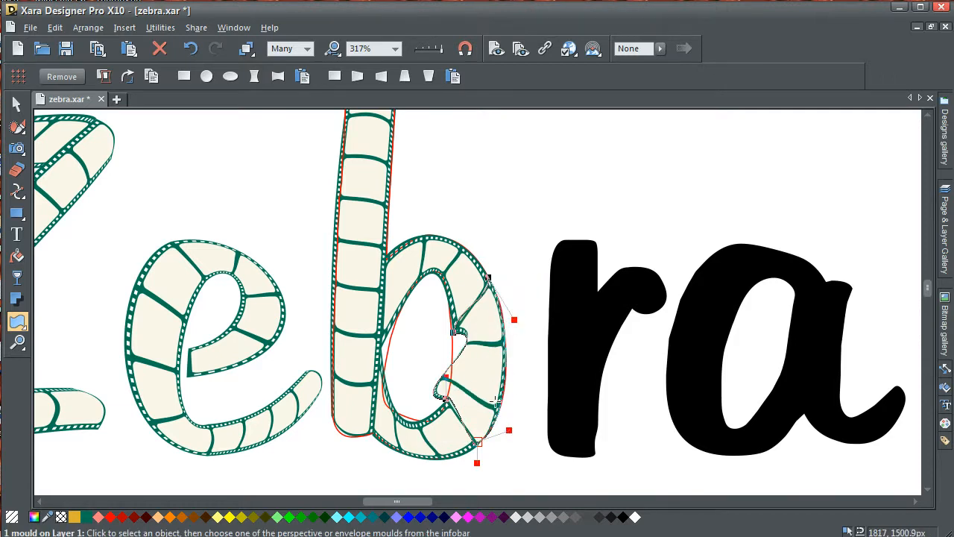
# Reshape the envelope's inner edge with both curve handles to follow the right side of the bowl's inner outline
pyautogui.moveTo(446, 404); pyautogui.dragTo(460, 366)
pyautogui.click(459, 342)
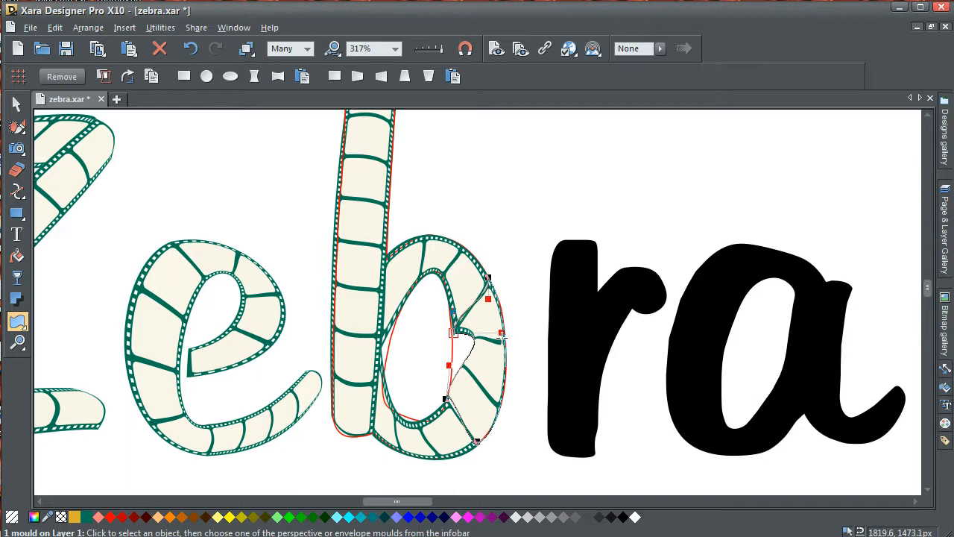
pyautogui.moveTo(502, 333); pyautogui.dragTo(453, 354)
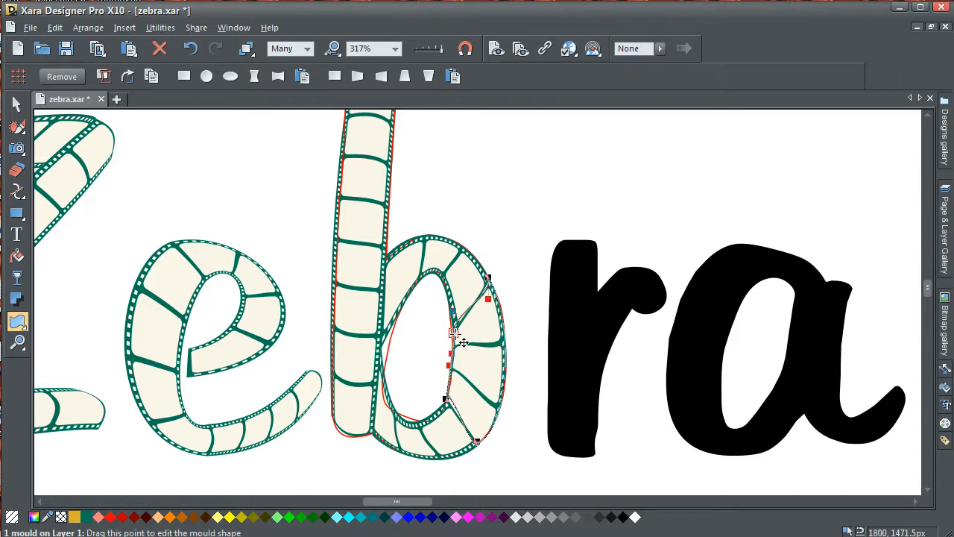
# Adjust both handles of the envelope's upper end edge to close the seam with the bowl's upper strip
pyautogui.click(17, 342)
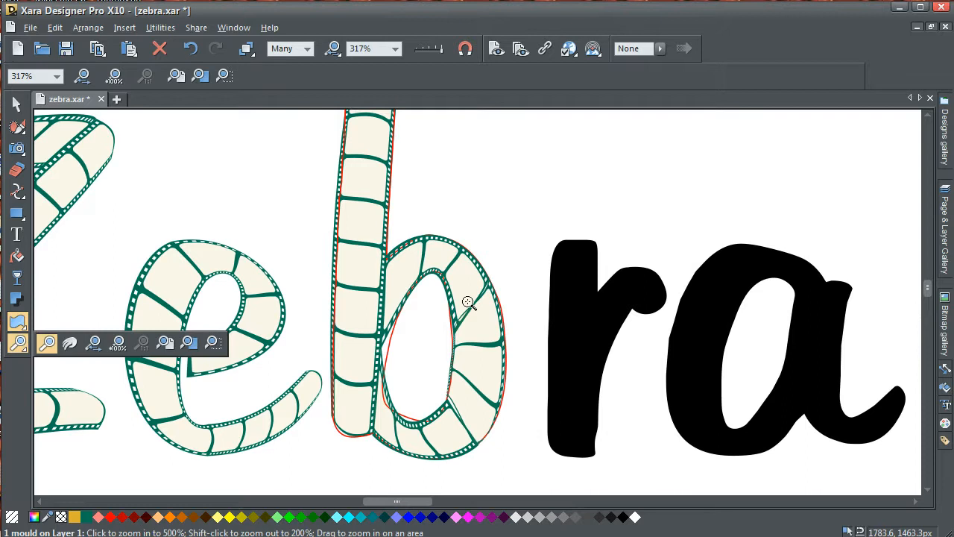
pyautogui.moveTo(424, 250); pyautogui.dragTo(519, 372)
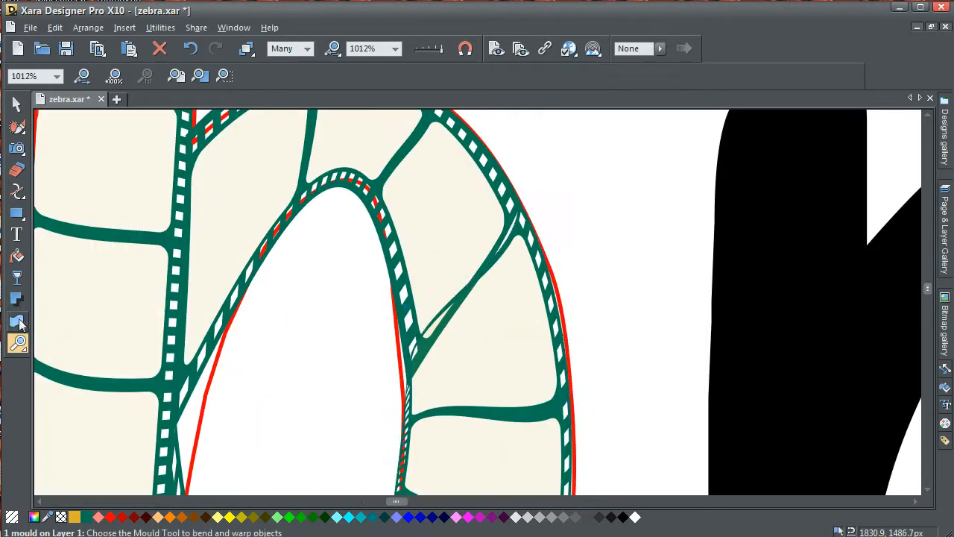
pyautogui.click(17, 321)
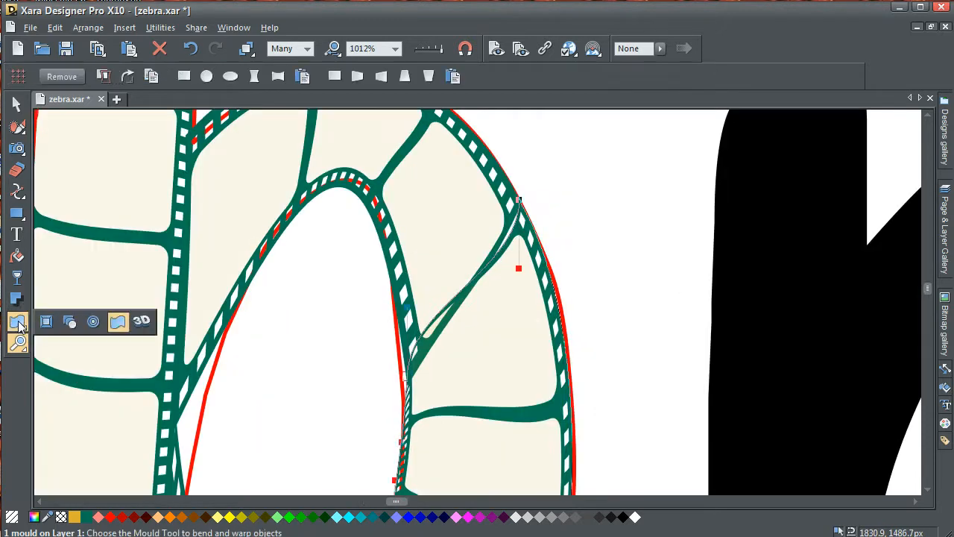
pyautogui.moveTo(412, 321); pyautogui.dragTo(453, 300)
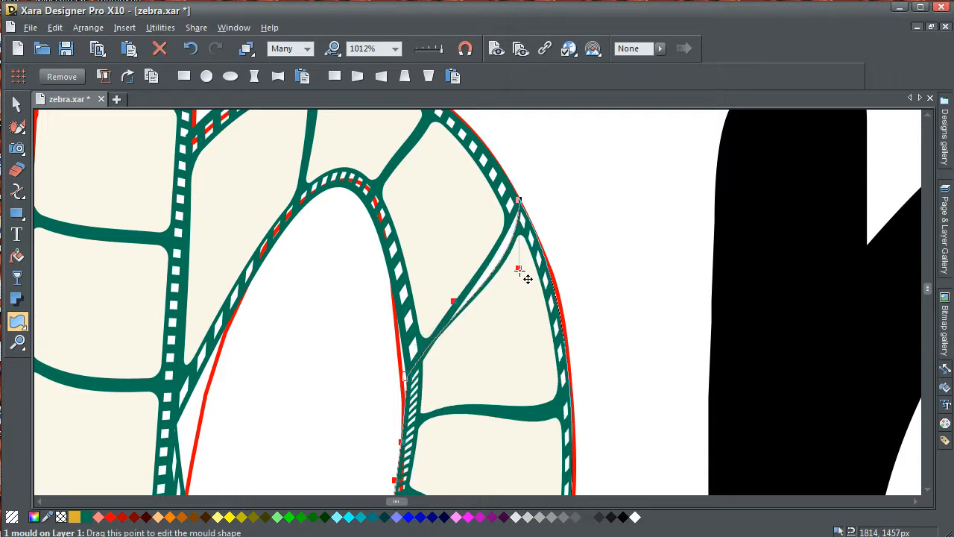
pyautogui.moveTo(516, 269); pyautogui.dragTo(494, 260)
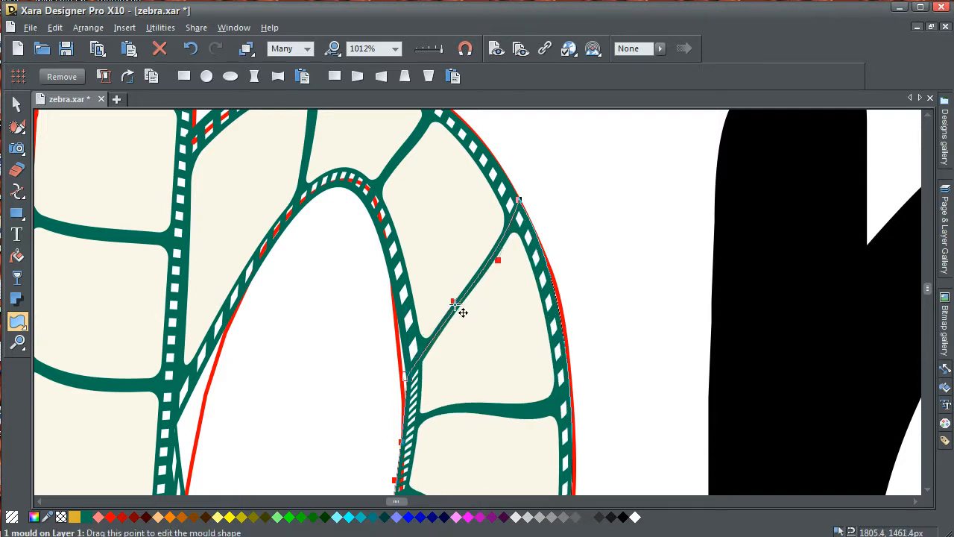
# Finish straightening the envelope's upper end edge, fit its lower inner corner to the bowl's lower strip, and curve the inner edge along the outline
pyautogui.moveTo(462, 312); pyautogui.dragTo(489, 266)
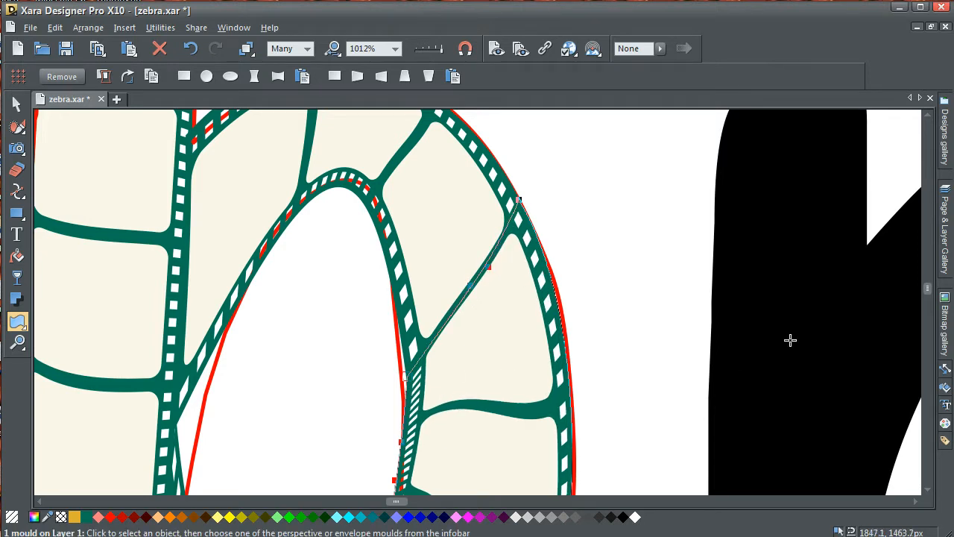
pyautogui.moveTo(618, 387); pyautogui.dragTo(621, 153)
pyautogui.moveTo(685, 349); pyautogui.dragTo(673, 261)
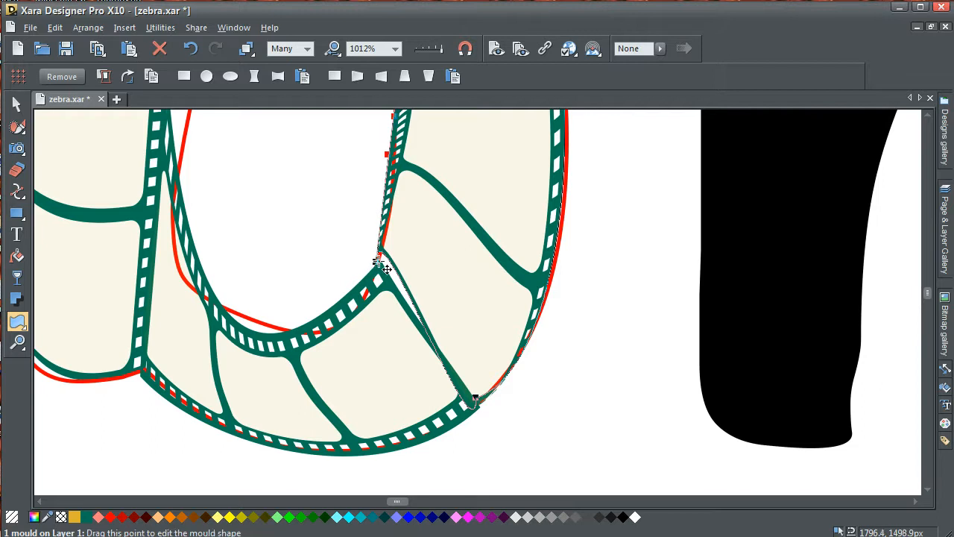
pyautogui.moveTo(376, 255)
pyautogui.mouseDown()
pyautogui.moveTo(405, 280)
pyautogui.moveTo(378, 265)
pyautogui.mouseUp()
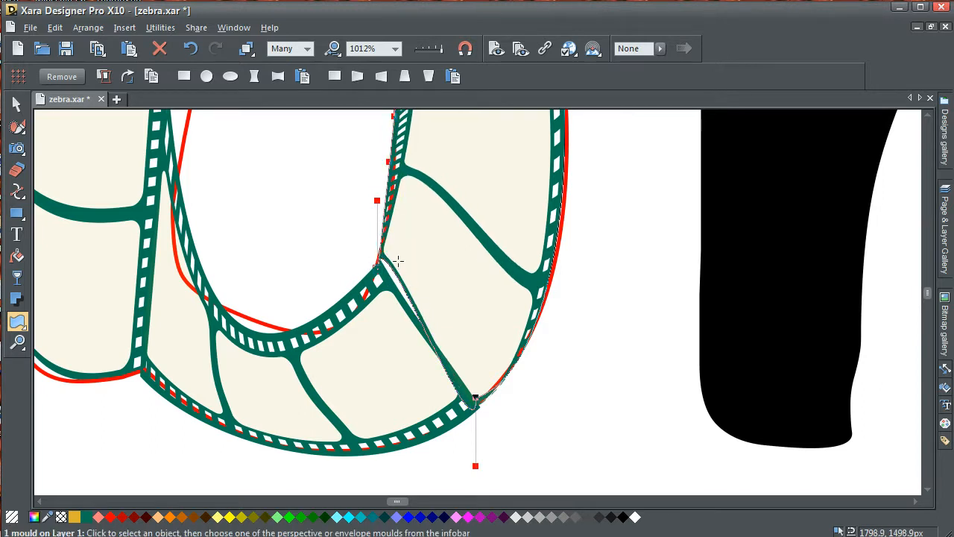
pyautogui.click(480, 400)
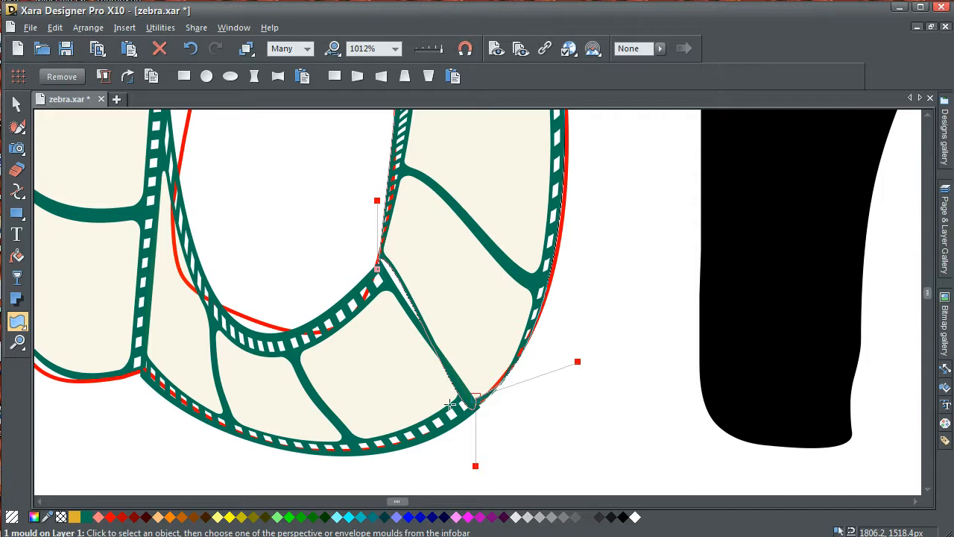
pyautogui.moveTo(381, 278); pyautogui.dragTo(403, 283)
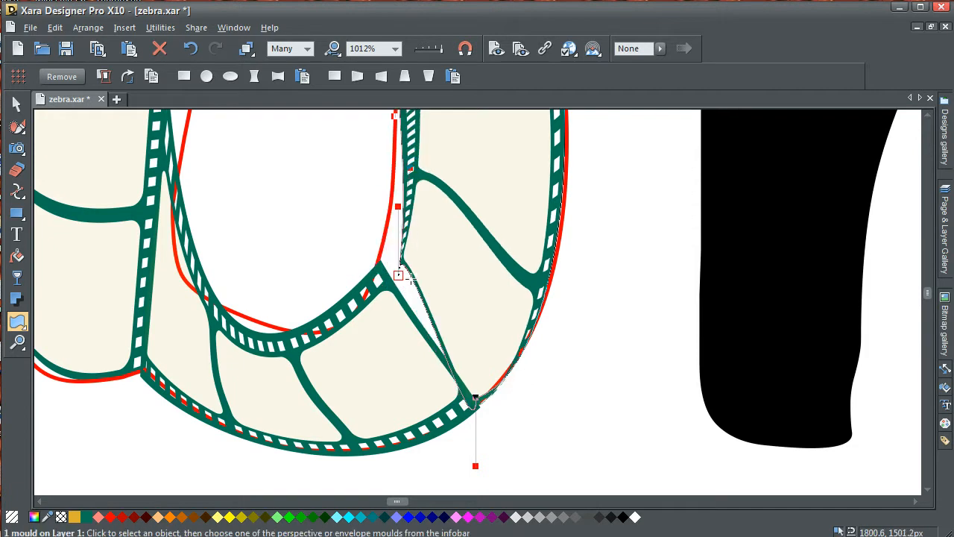
pyautogui.moveTo(408, 286); pyautogui.dragTo(399, 277)
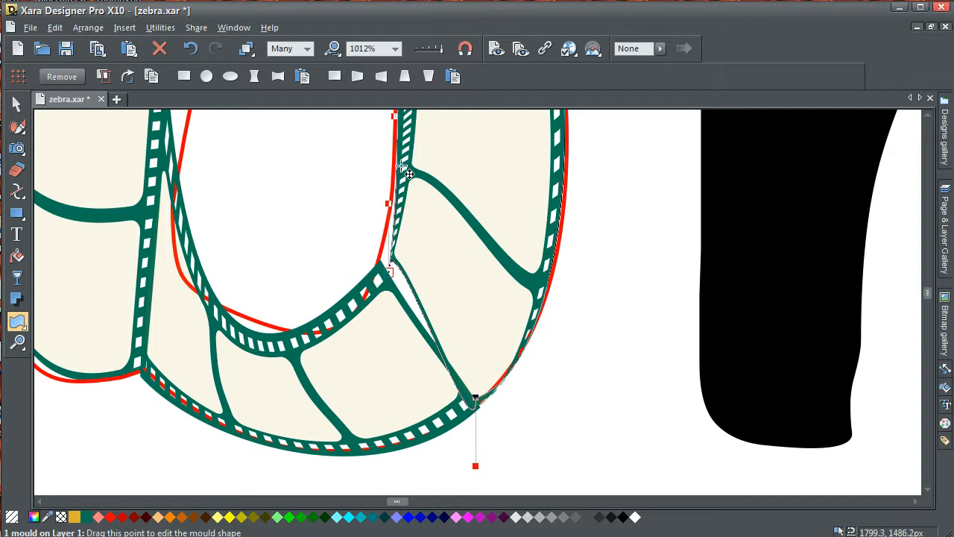
pyautogui.moveTo(401, 166); pyautogui.dragTo(389, 272)
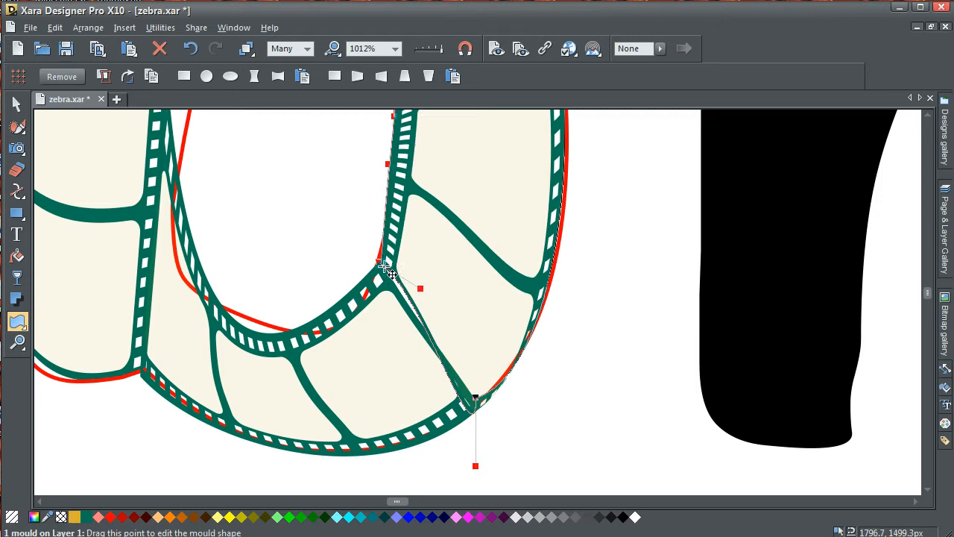
pyautogui.moveTo(394, 165); pyautogui.dragTo(414, 170)
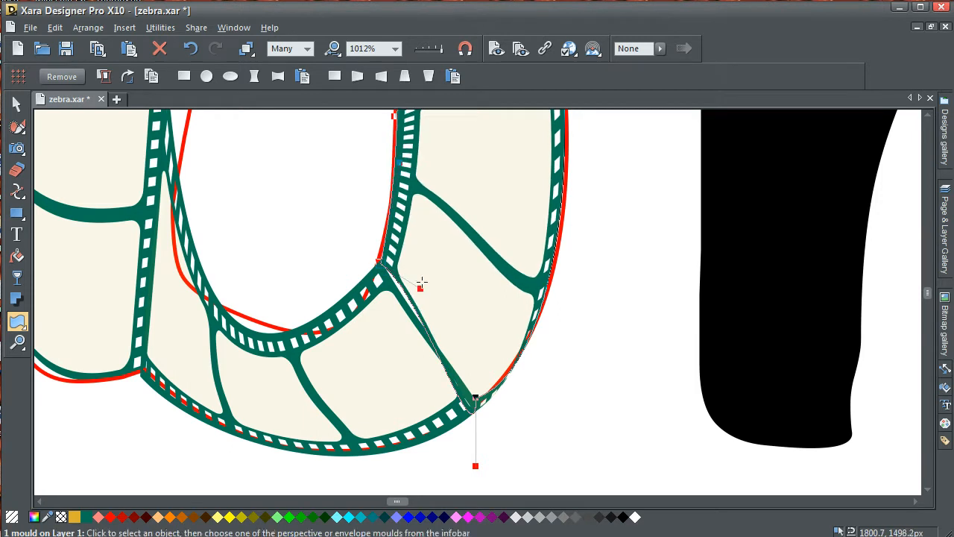
# Adjust both handles of the envelope's lower end edge to close the seam with the lower strip, and refine the outer edge's curve
pyautogui.moveTo(407, 303); pyautogui.dragTo(405, 300)
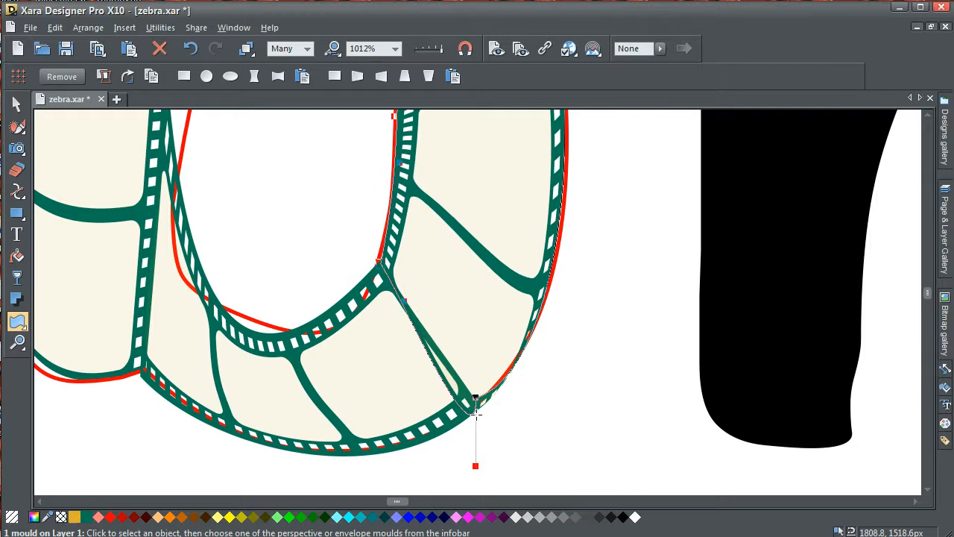
pyautogui.click(475, 399)
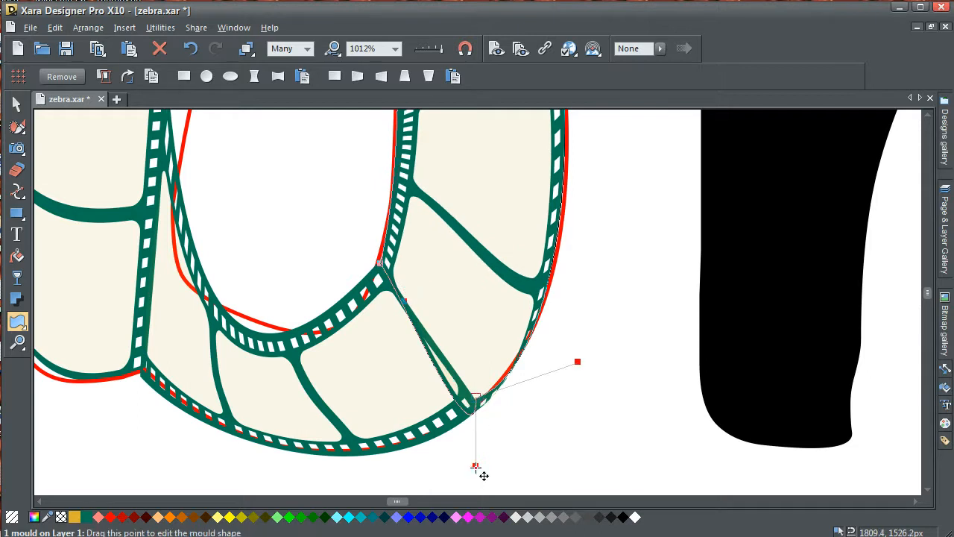
pyautogui.moveTo(477, 468); pyautogui.dragTo(462, 390)
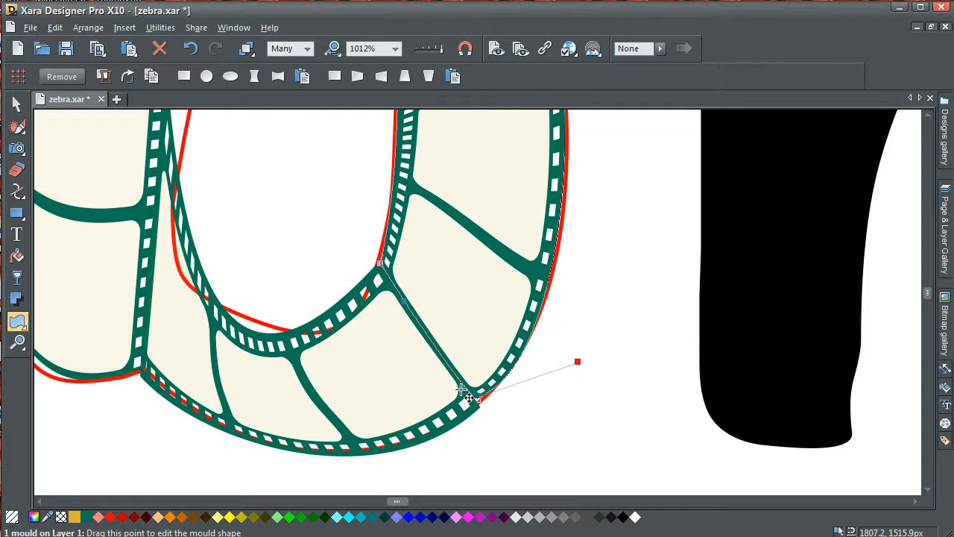
pyautogui.click(334, 49)
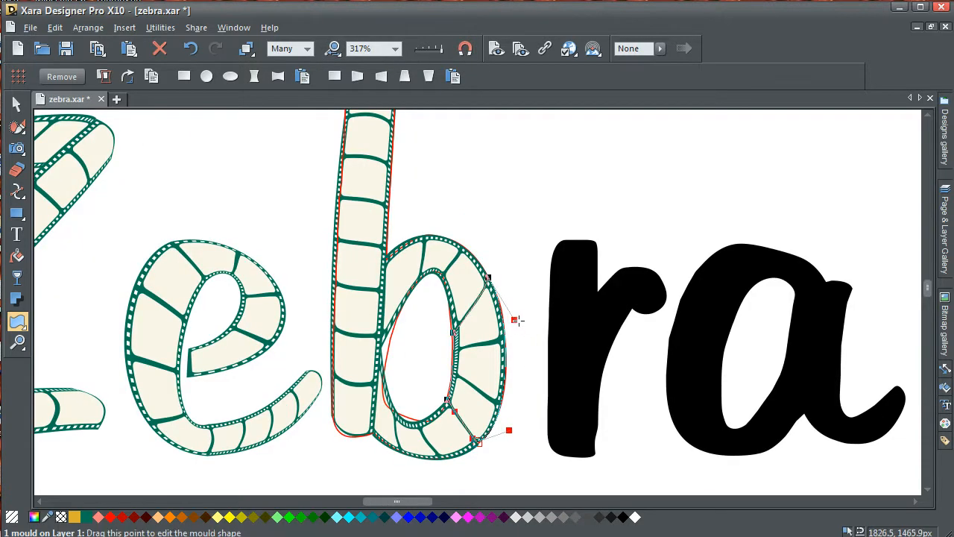
pyautogui.moveTo(524, 329); pyautogui.dragTo(512, 317)
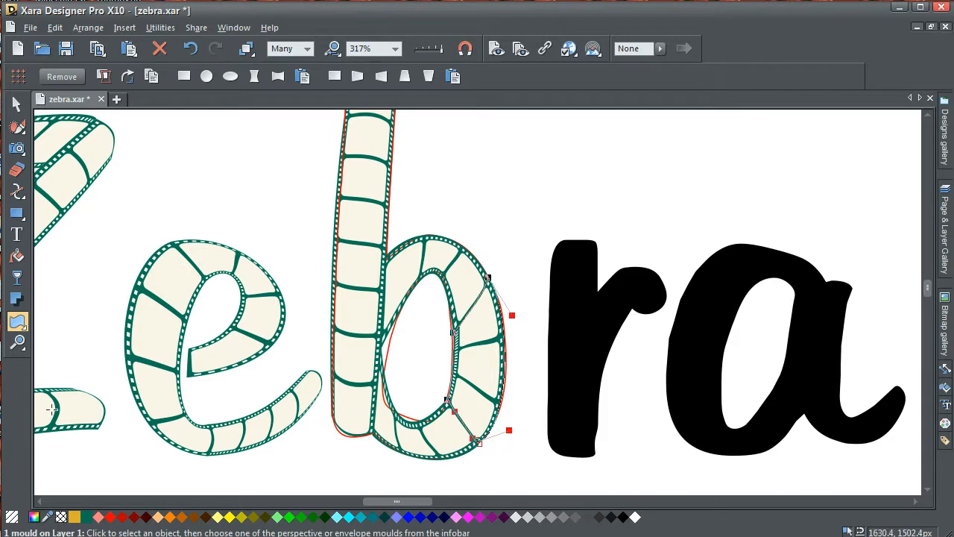
# Delete the red guide outline around the letter b
pyautogui.click(17, 341)
pyautogui.moveTo(414, 264); pyautogui.dragTo(570, 474)
pyautogui.click(17, 103)
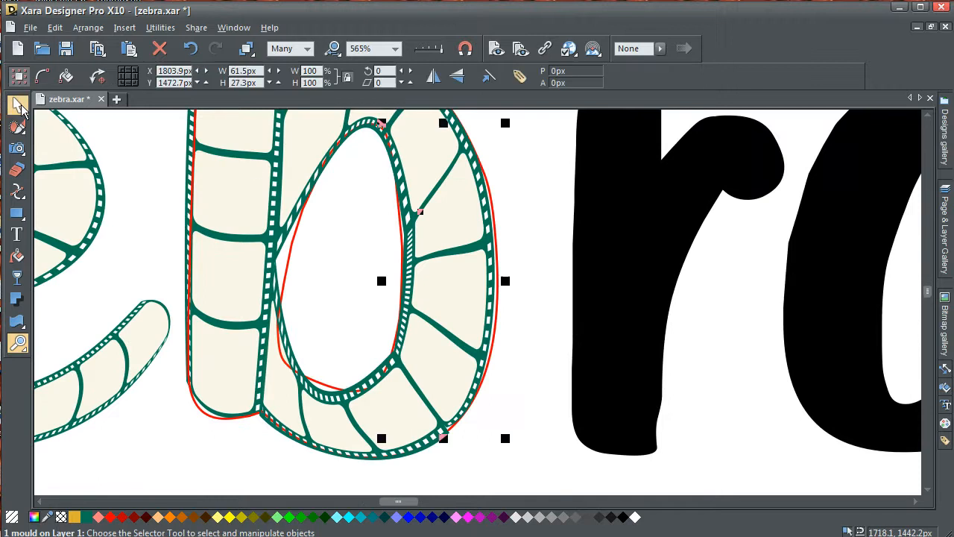
pyautogui.click(410, 268)
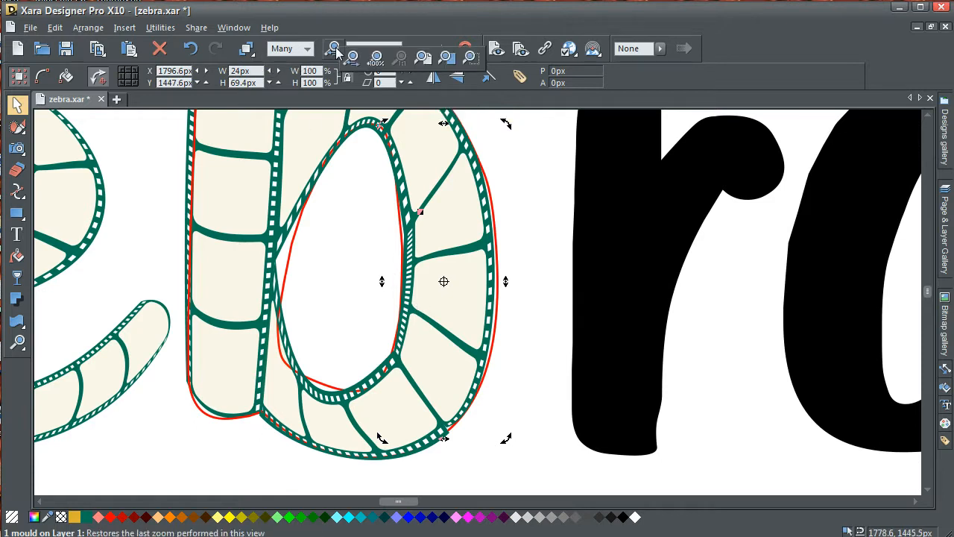
pyautogui.click(333, 48)
pyautogui.click(387, 345)
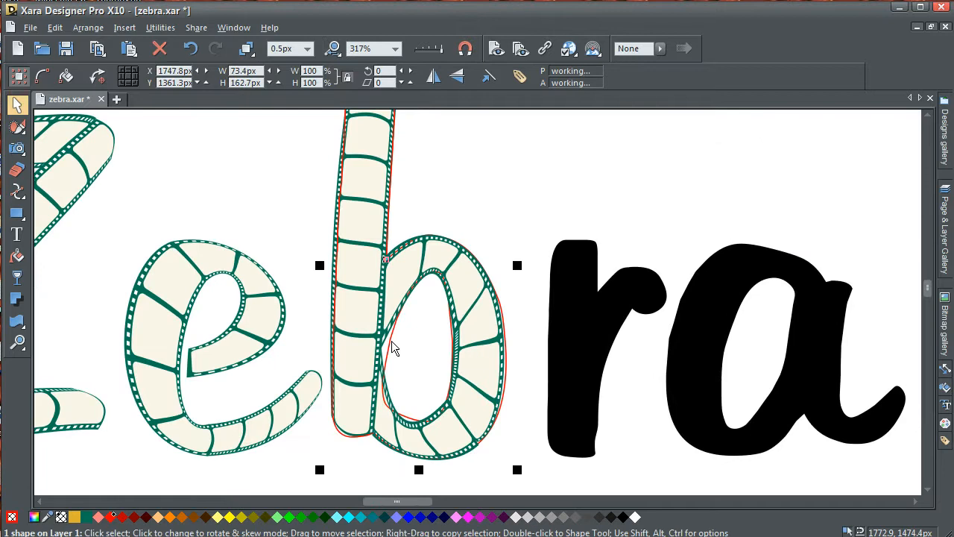
pyautogui.press('Escape')
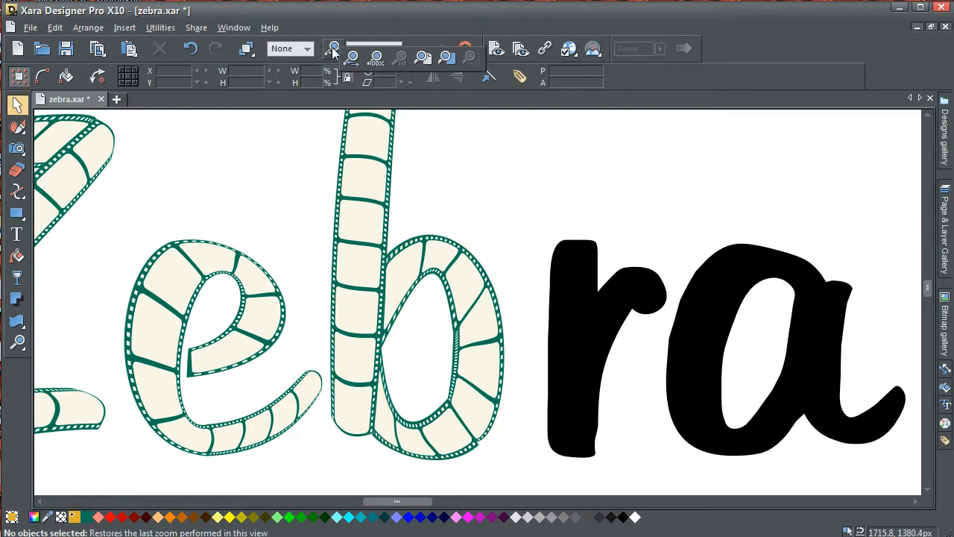
pyautogui.click(353, 58)
pyautogui.click(377, 58)
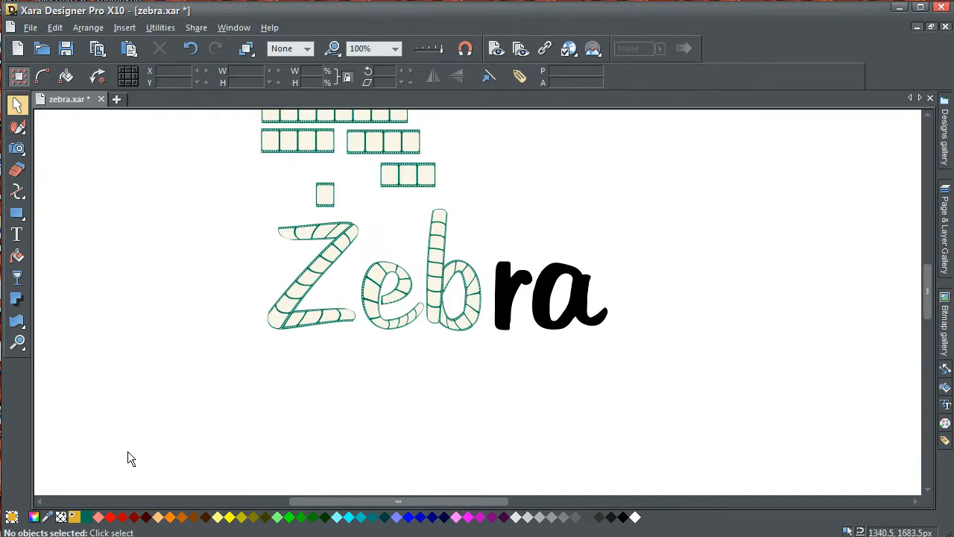
# Open the named colour "strip" in the colour editor and change it to a brown, 985700
pyautogui.click(33, 517)
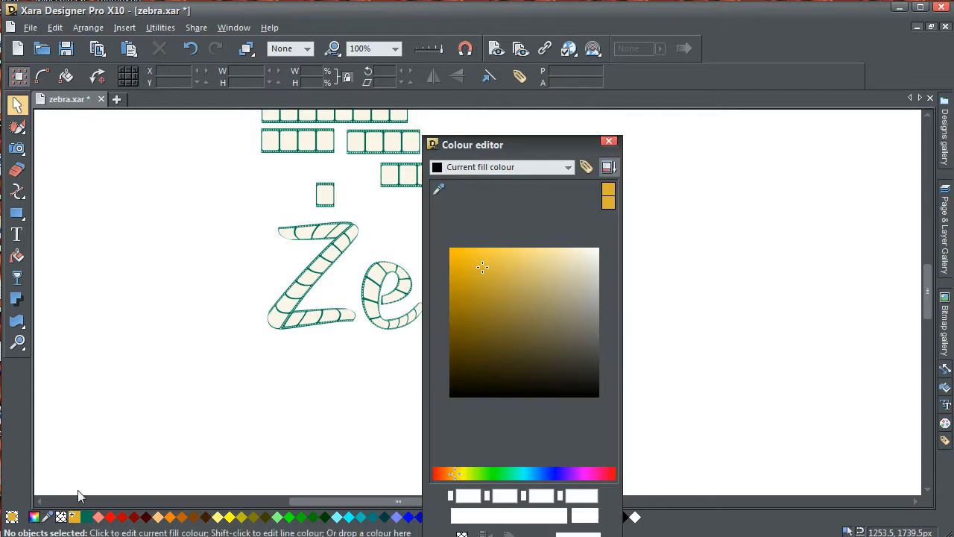
pyautogui.moveTo(512, 143); pyautogui.dragTo(714, 81)
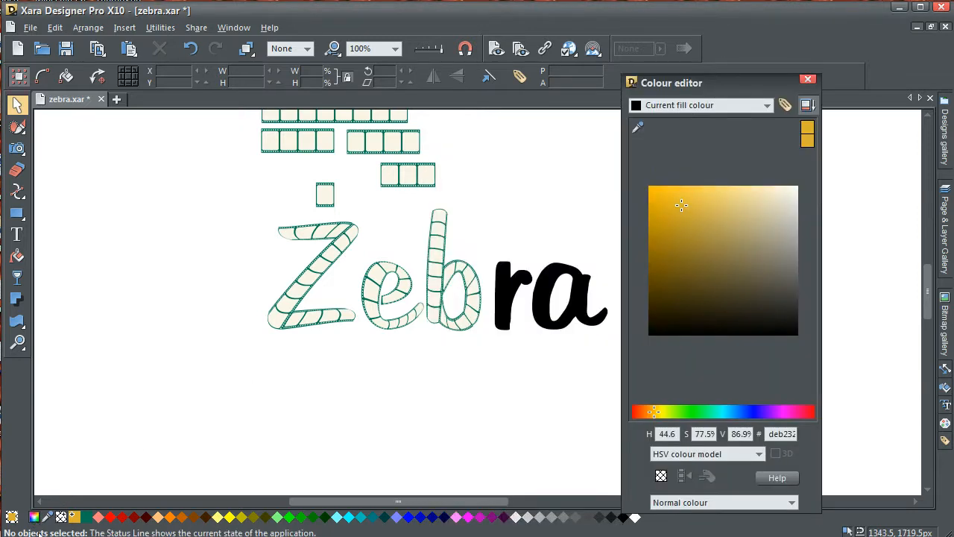
pyautogui.moveTo(87, 518); pyautogui.dragTo(746, 244)
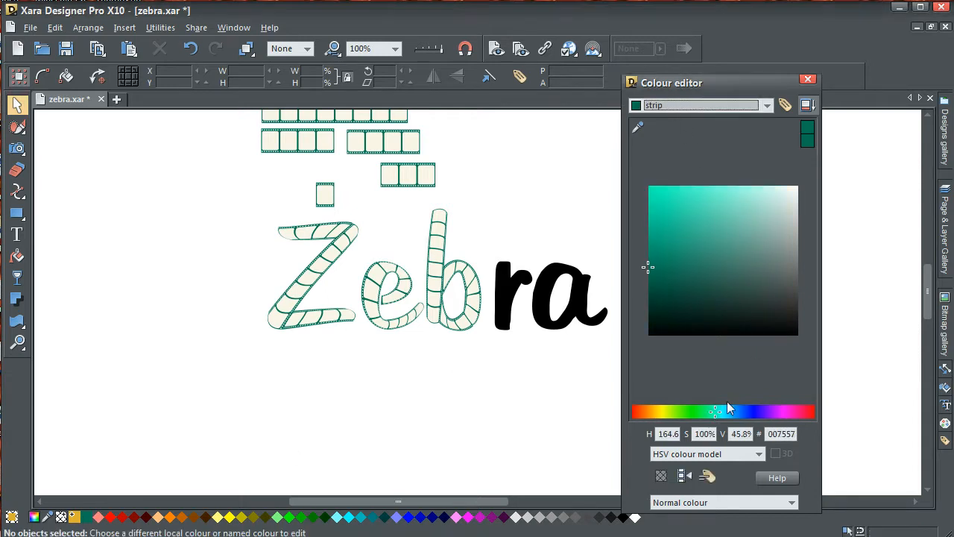
pyautogui.moveTo(716, 412); pyautogui.dragTo(653, 384)
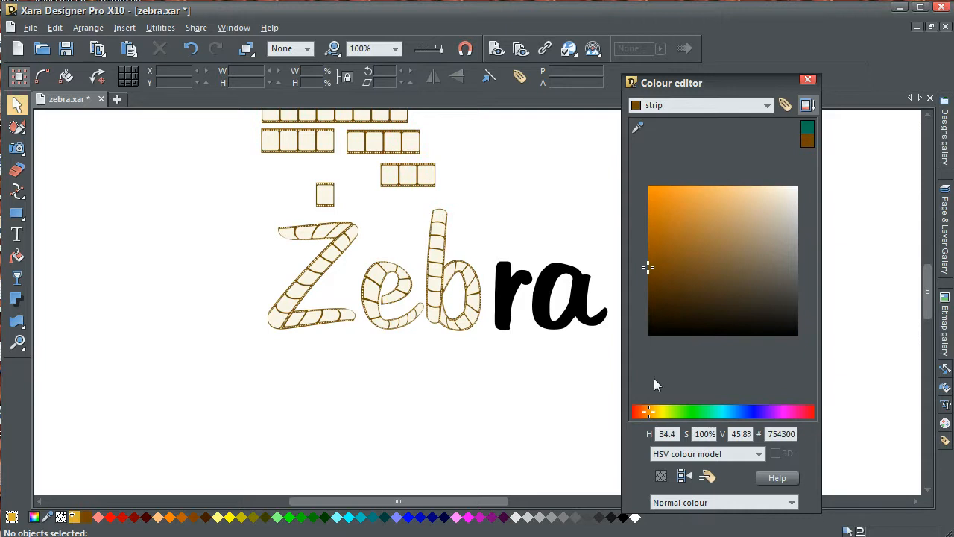
pyautogui.moveTo(648, 261); pyautogui.dragTo(646, 246)
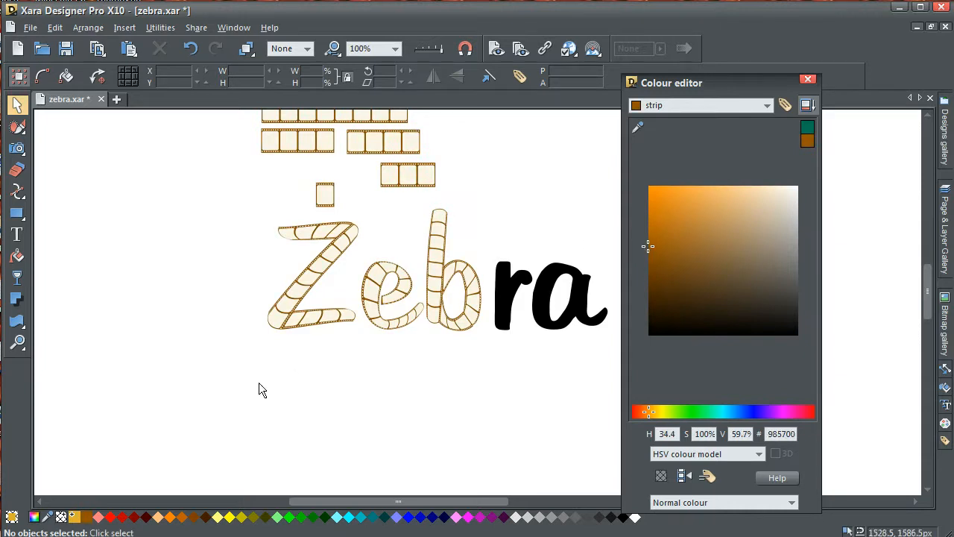
# Load the named colour "frames a" into the colour editor and change it to a vivid blue, 3225fe
pyautogui.click(75, 518)
pyautogui.moveTo(77, 519); pyautogui.dragTo(686, 269)
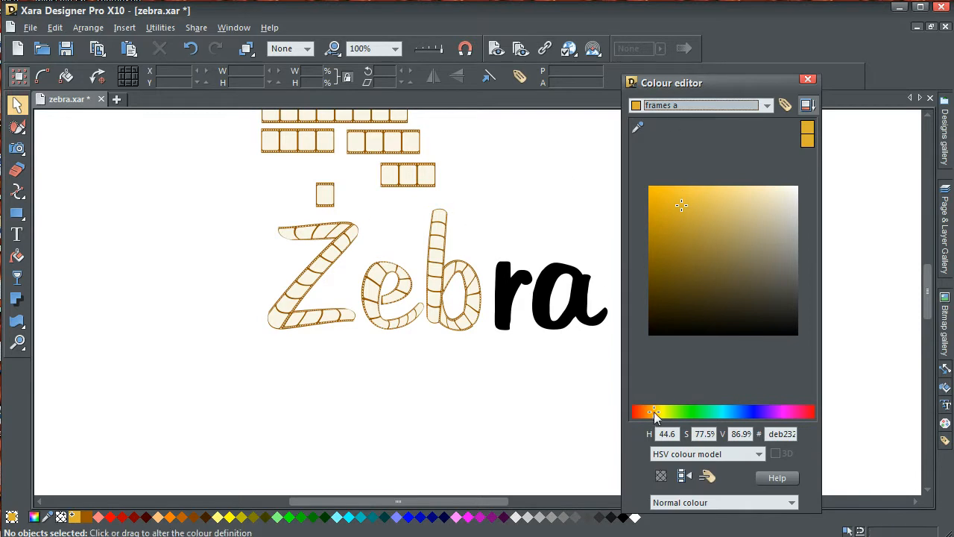
pyautogui.moveTo(654, 412); pyautogui.dragTo(756, 409)
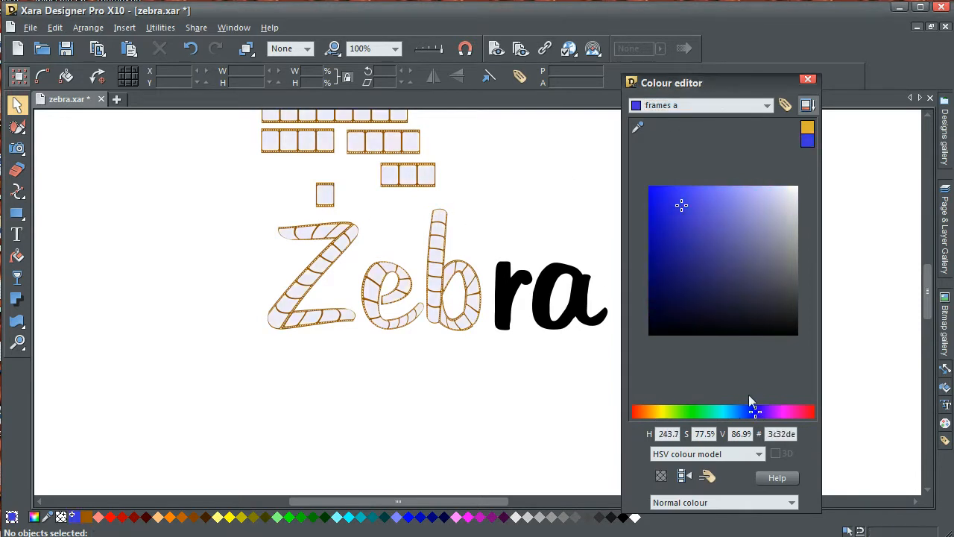
pyautogui.moveTo(689, 223)
pyautogui.mouseDown()
pyautogui.moveTo(660, 191)
pyautogui.moveTo(670, 189)
pyautogui.mouseUp()
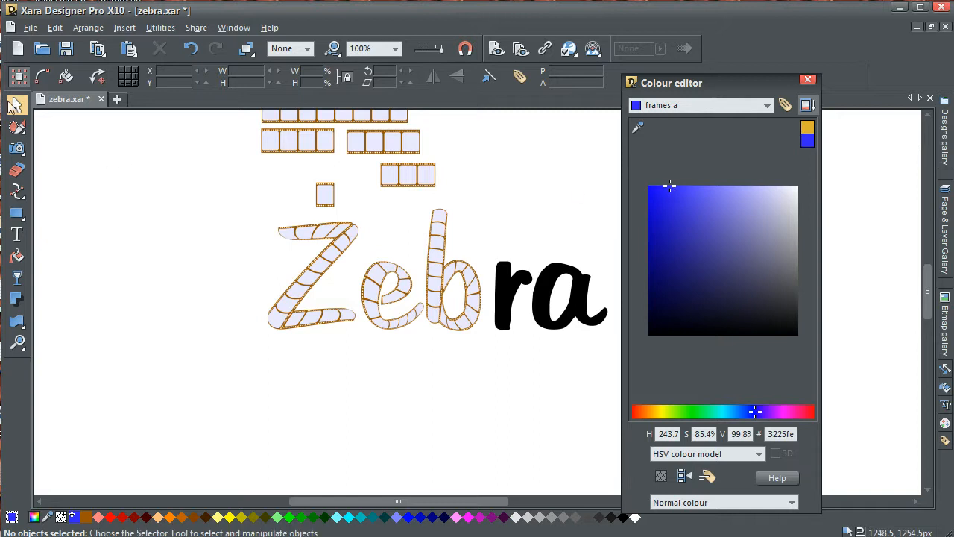
pyautogui.click(472, 389)
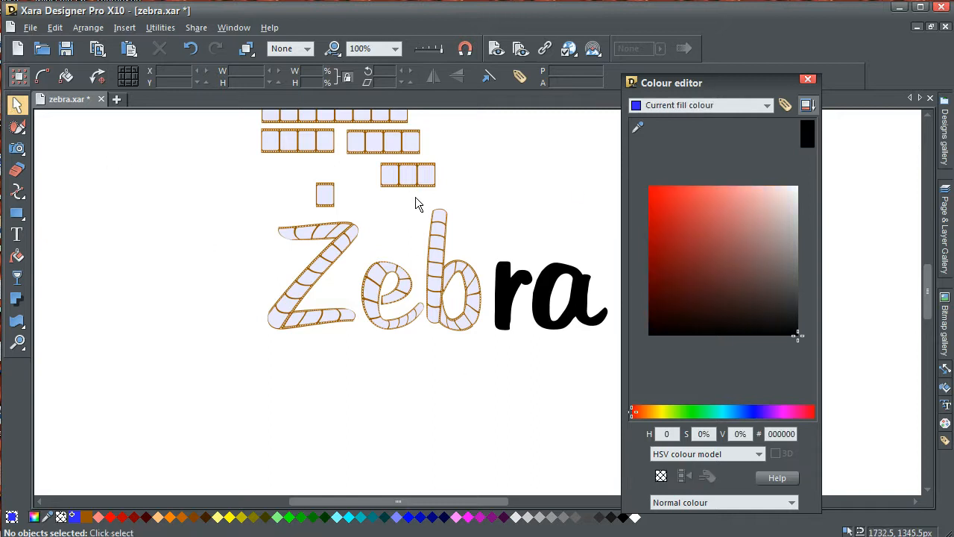
pyautogui.moveTo(415, 196); pyautogui.dragTo(493, 349)
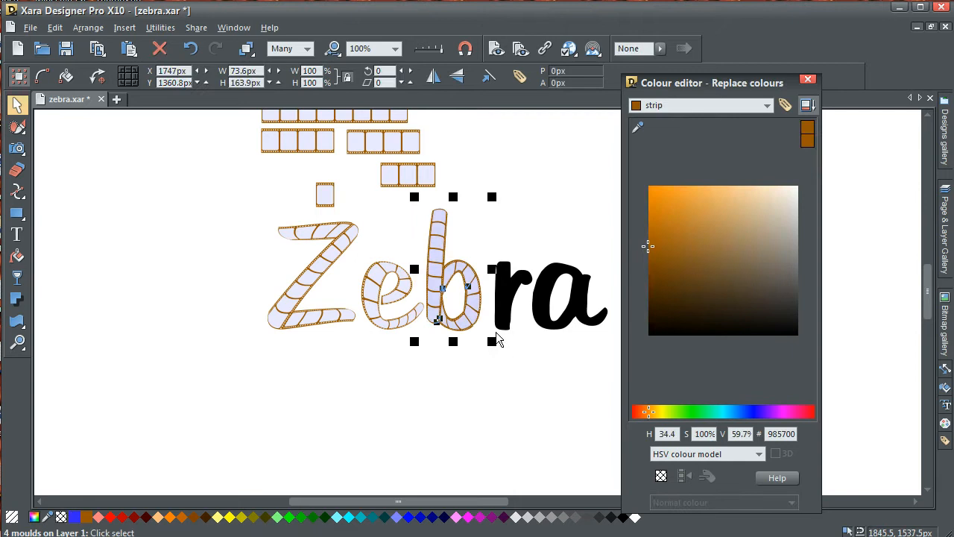
pyautogui.moveTo(436, 258); pyautogui.dragTo(331, 346)
pyautogui.press('Delete')
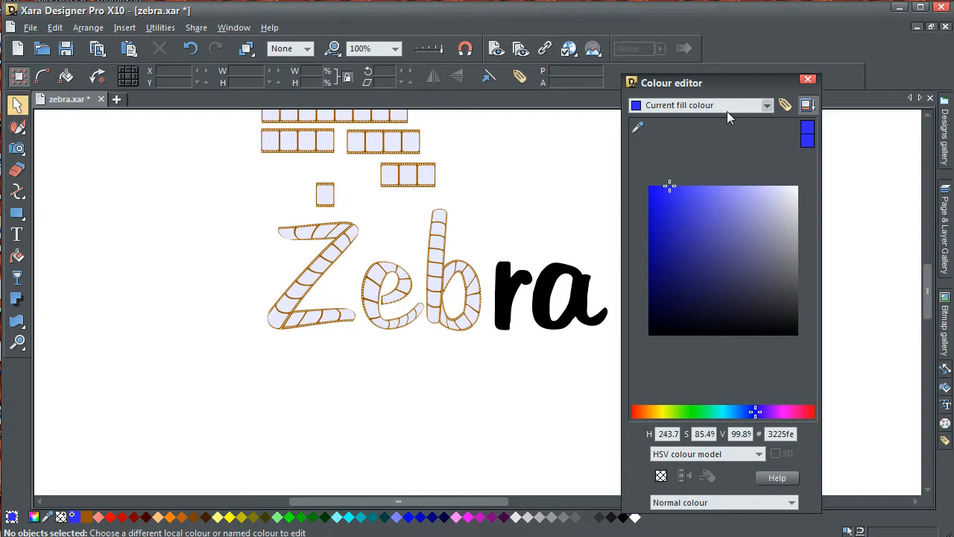
# Close the colour editor
pyautogui.click(807, 79)
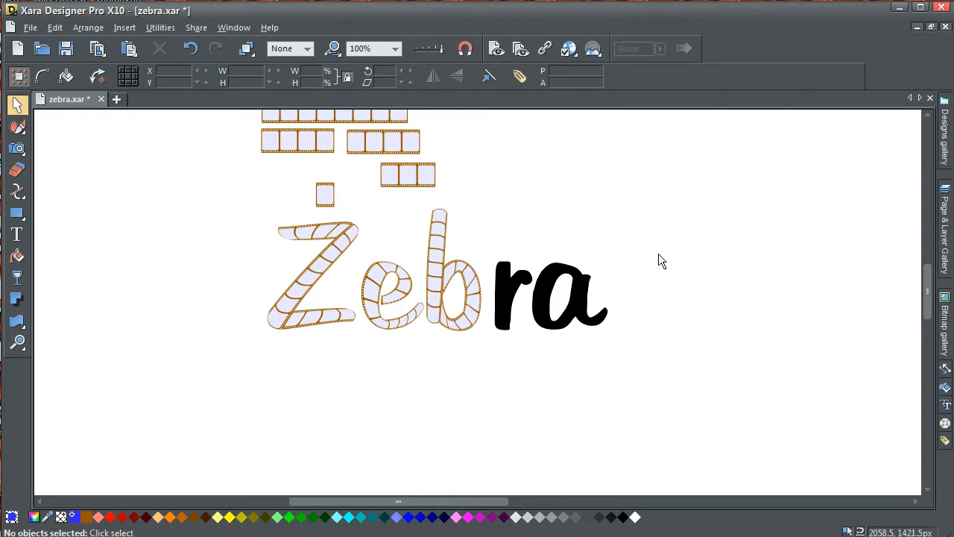